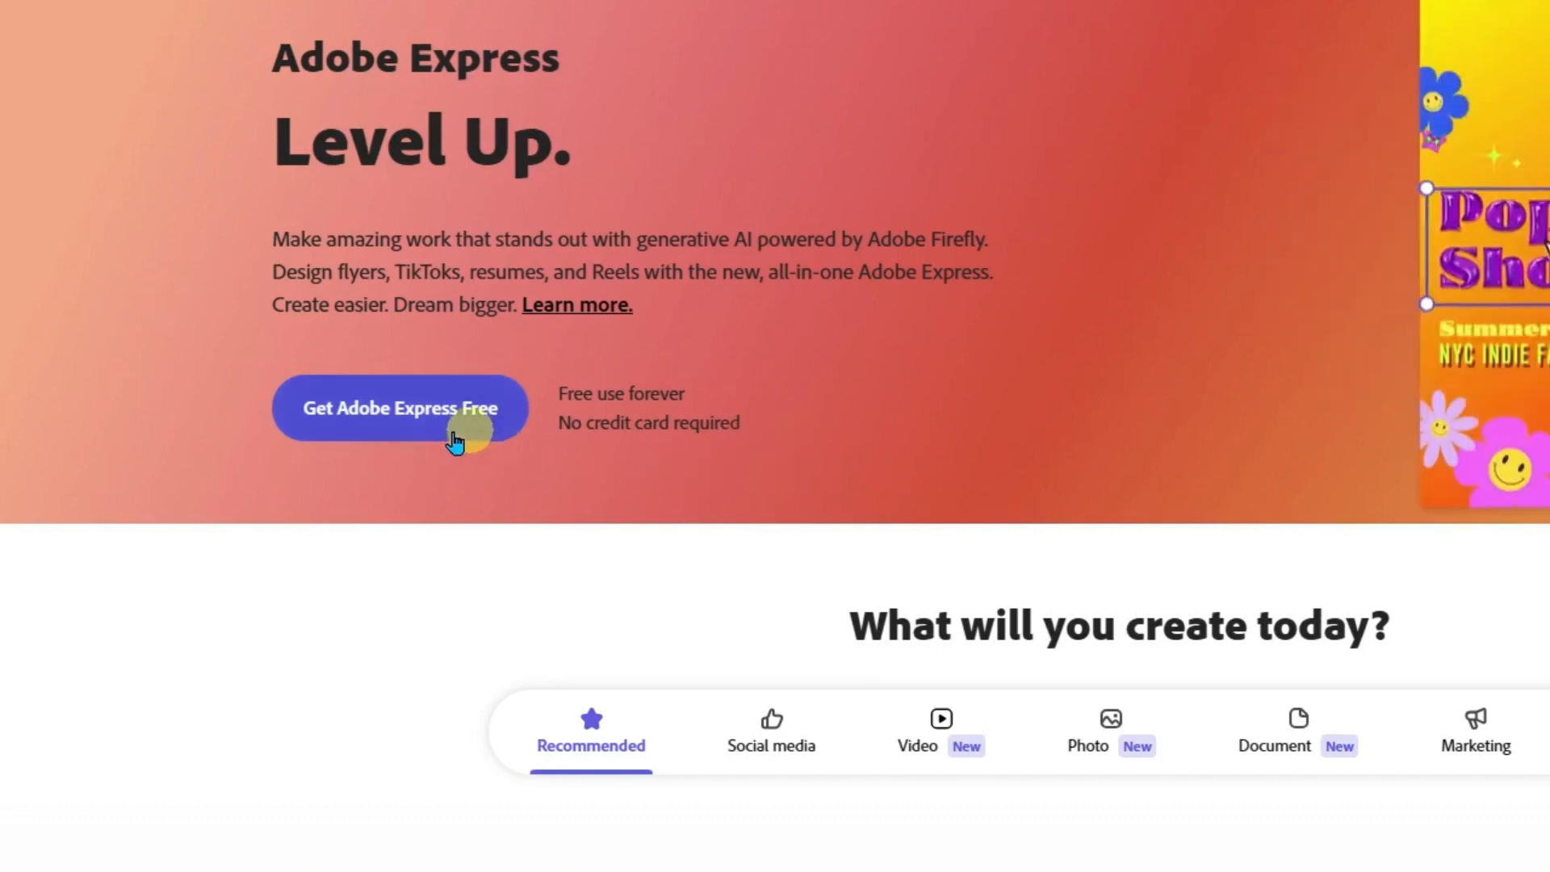
- Get Adobe Express for free and continue with a Google account
{"action": "left_click", "coordinate": [390, 416]}
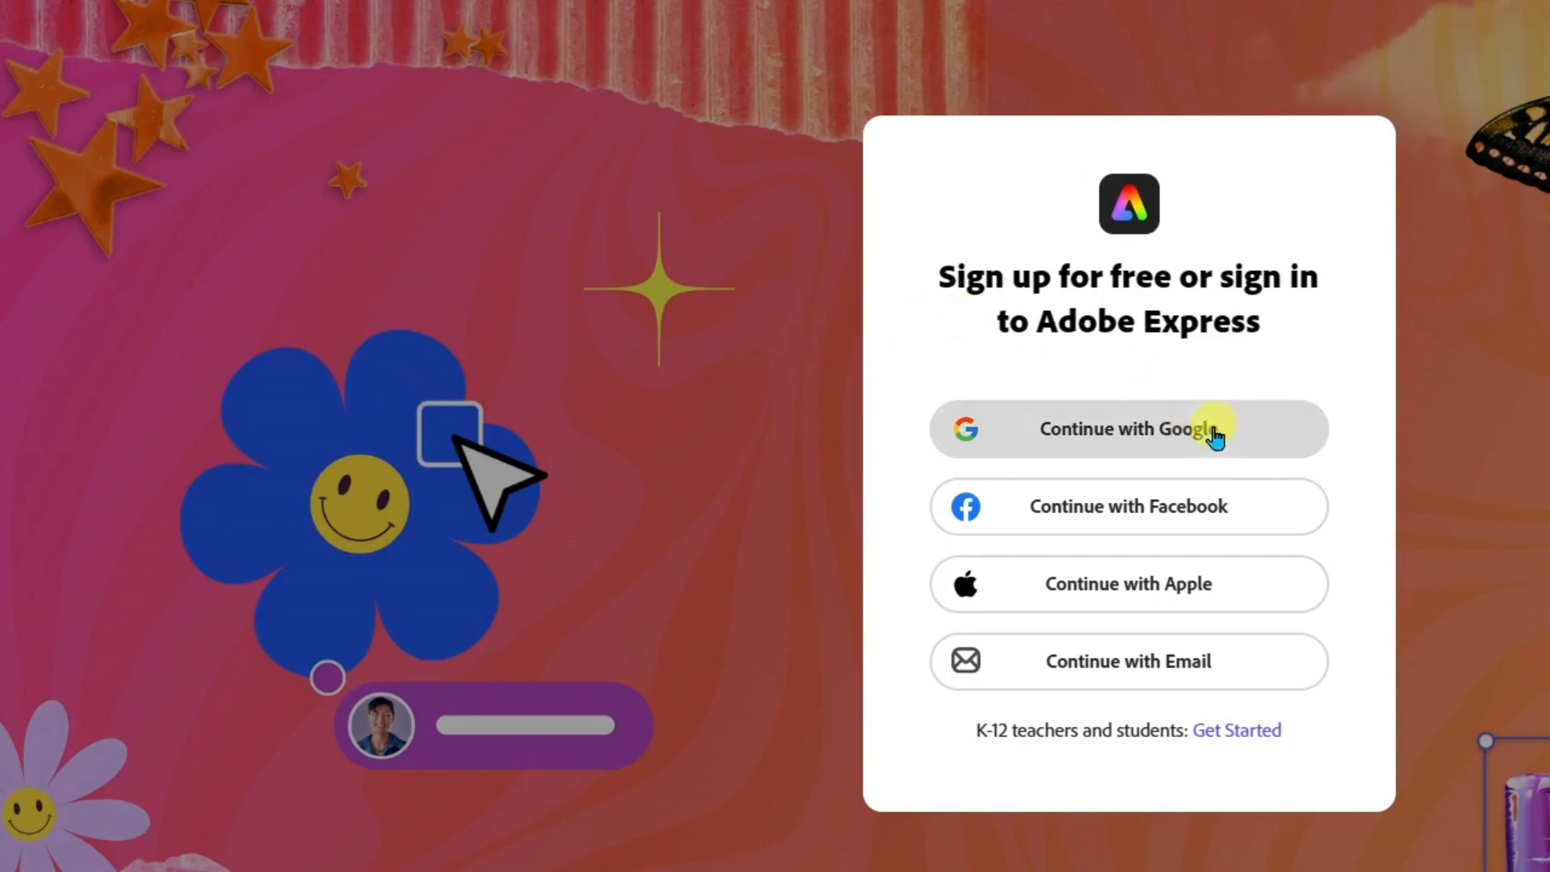
{"action": "left_click", "coordinate": [1256, 429]}
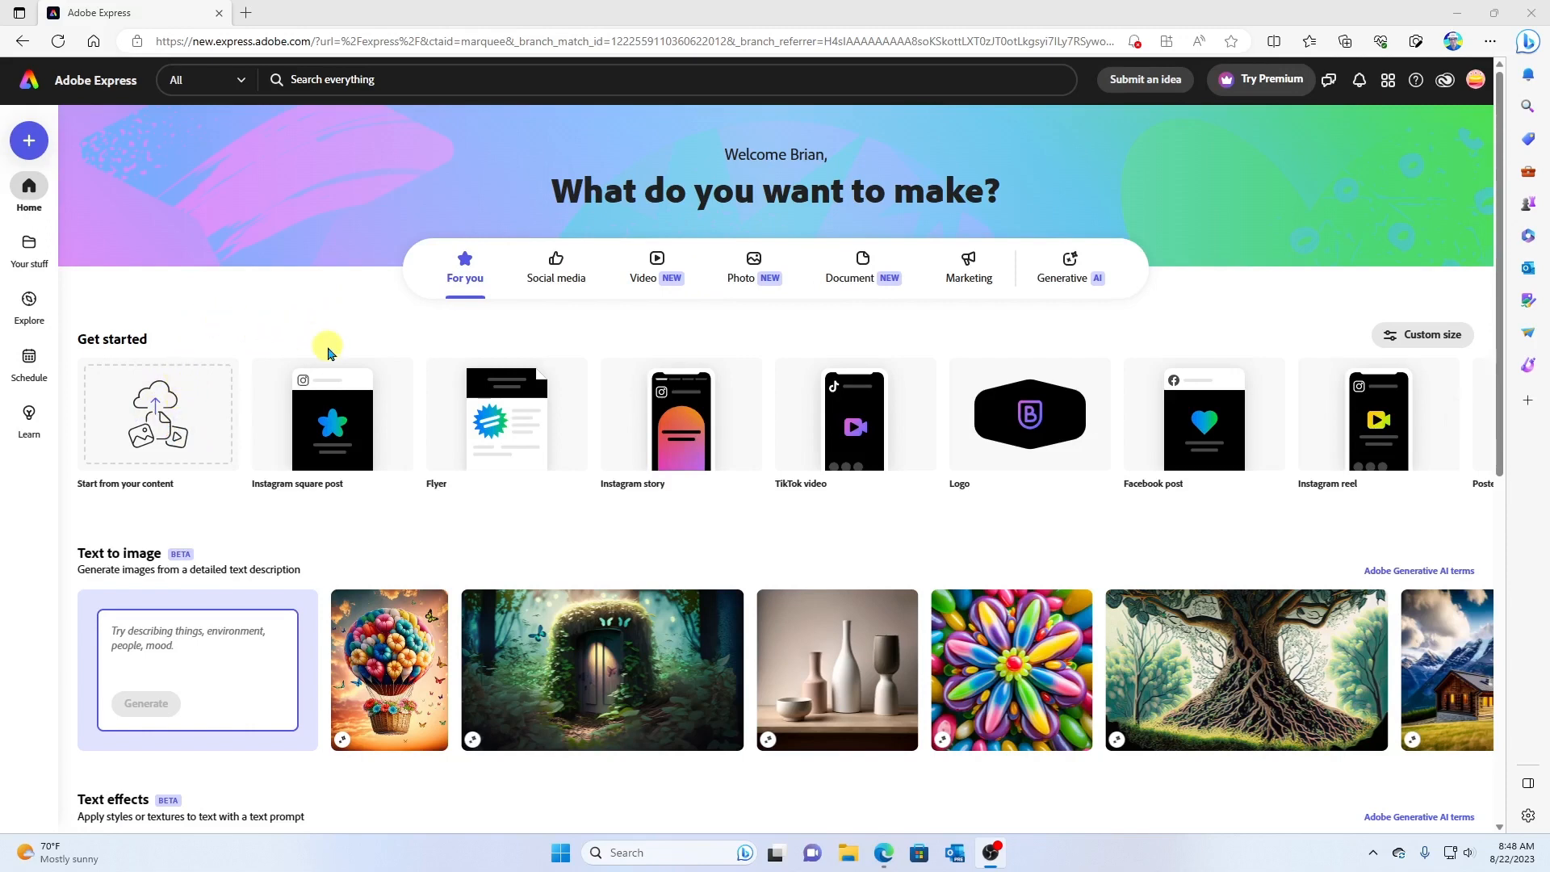
- Look through the project types on the home page and browse templates for an Instagram square post
{"action": "mouse_move", "coordinate": [343, 352]}
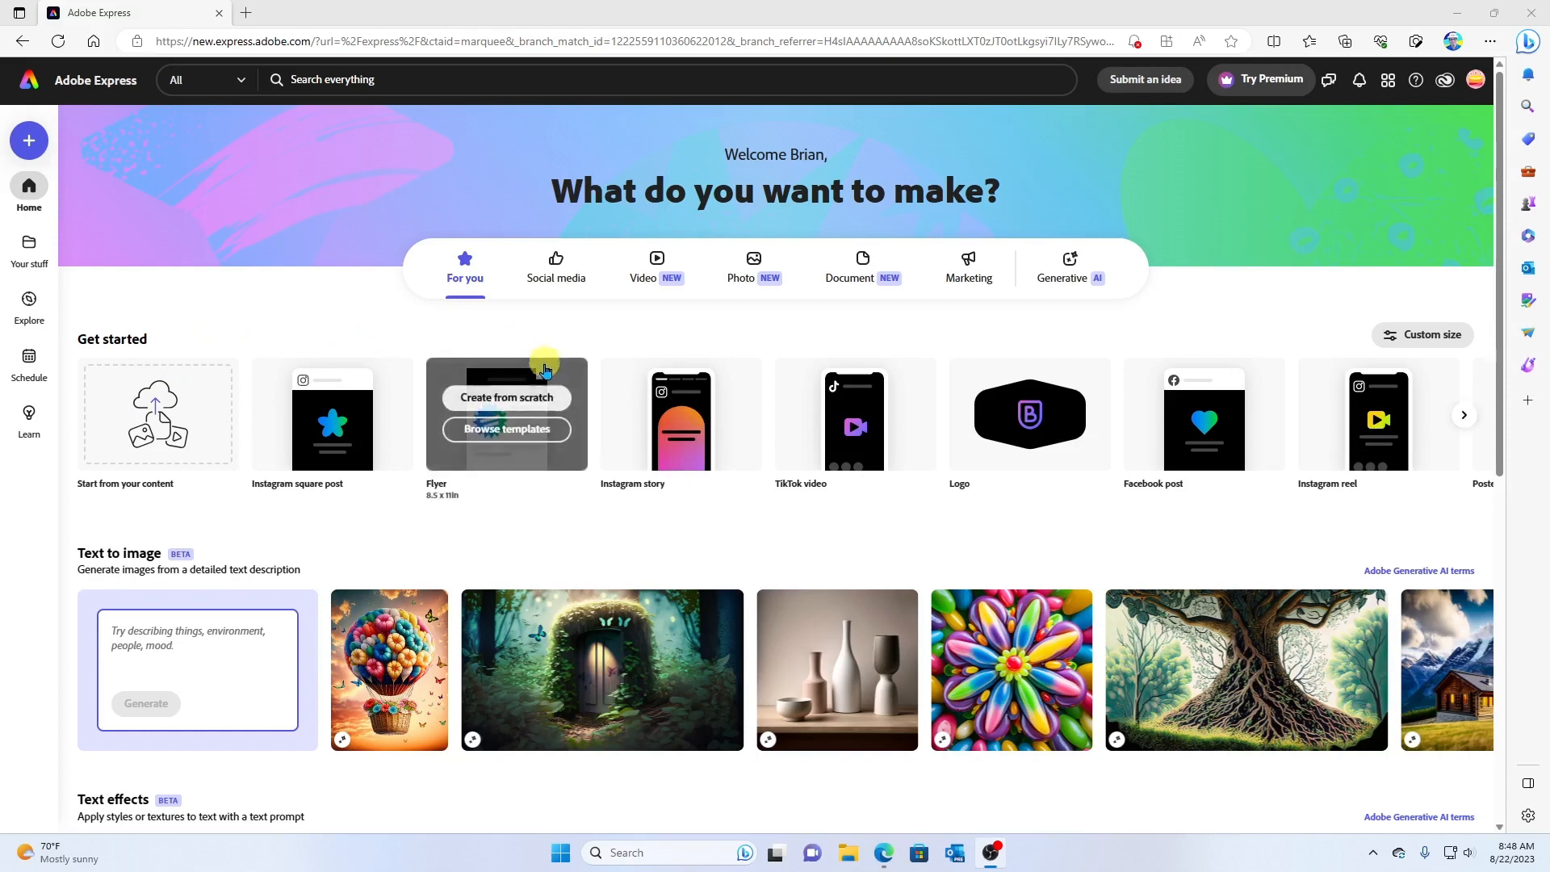
{"action": "mouse_move", "coordinate": [667, 367]}
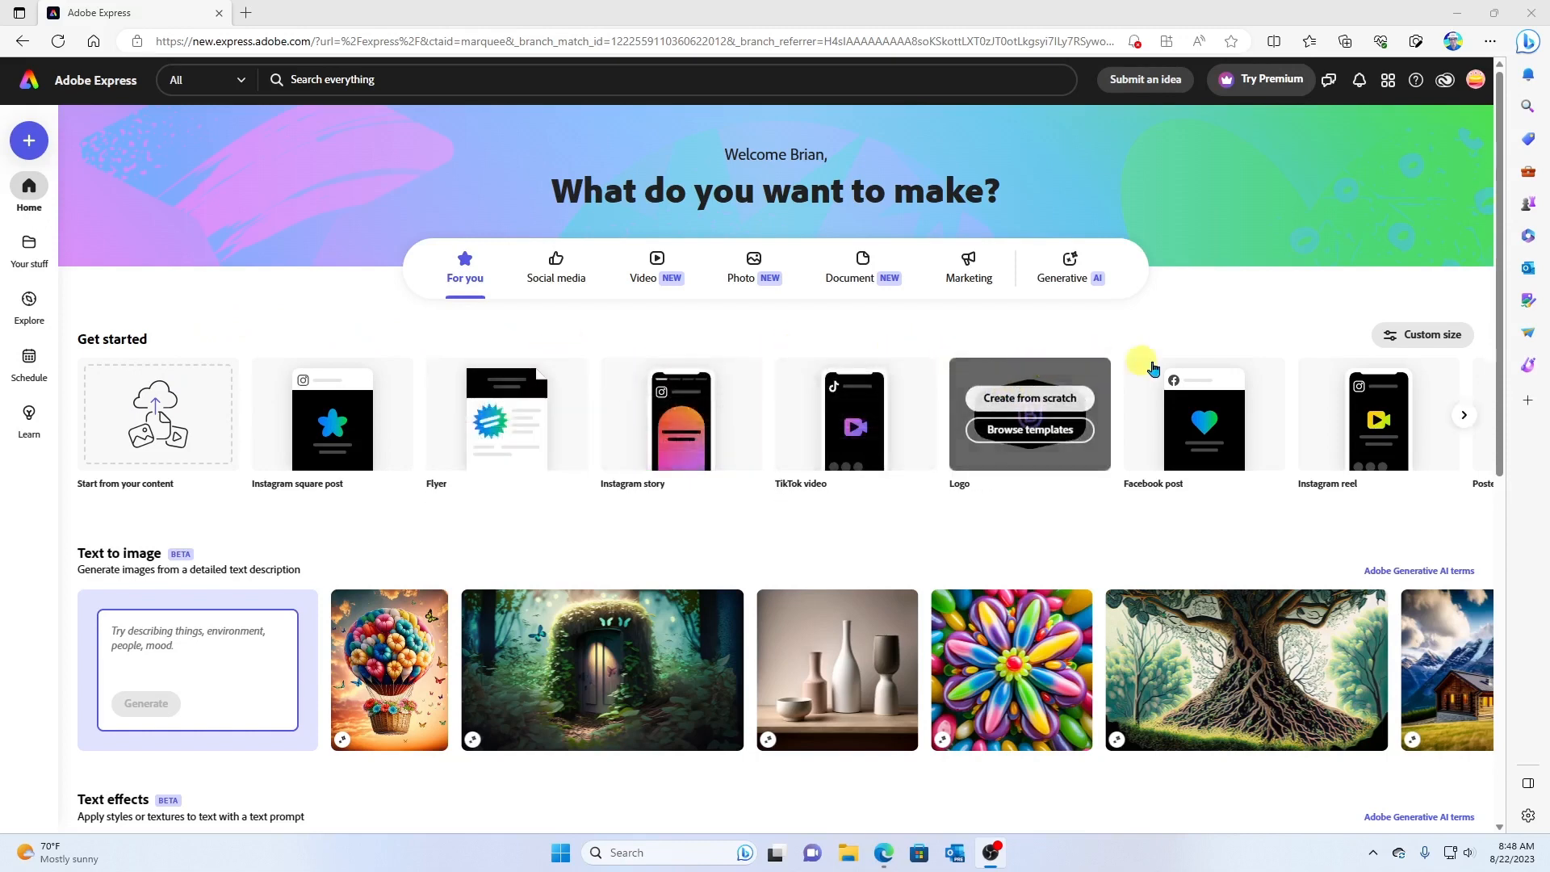
{"action": "left_click", "coordinate": [1465, 415]}
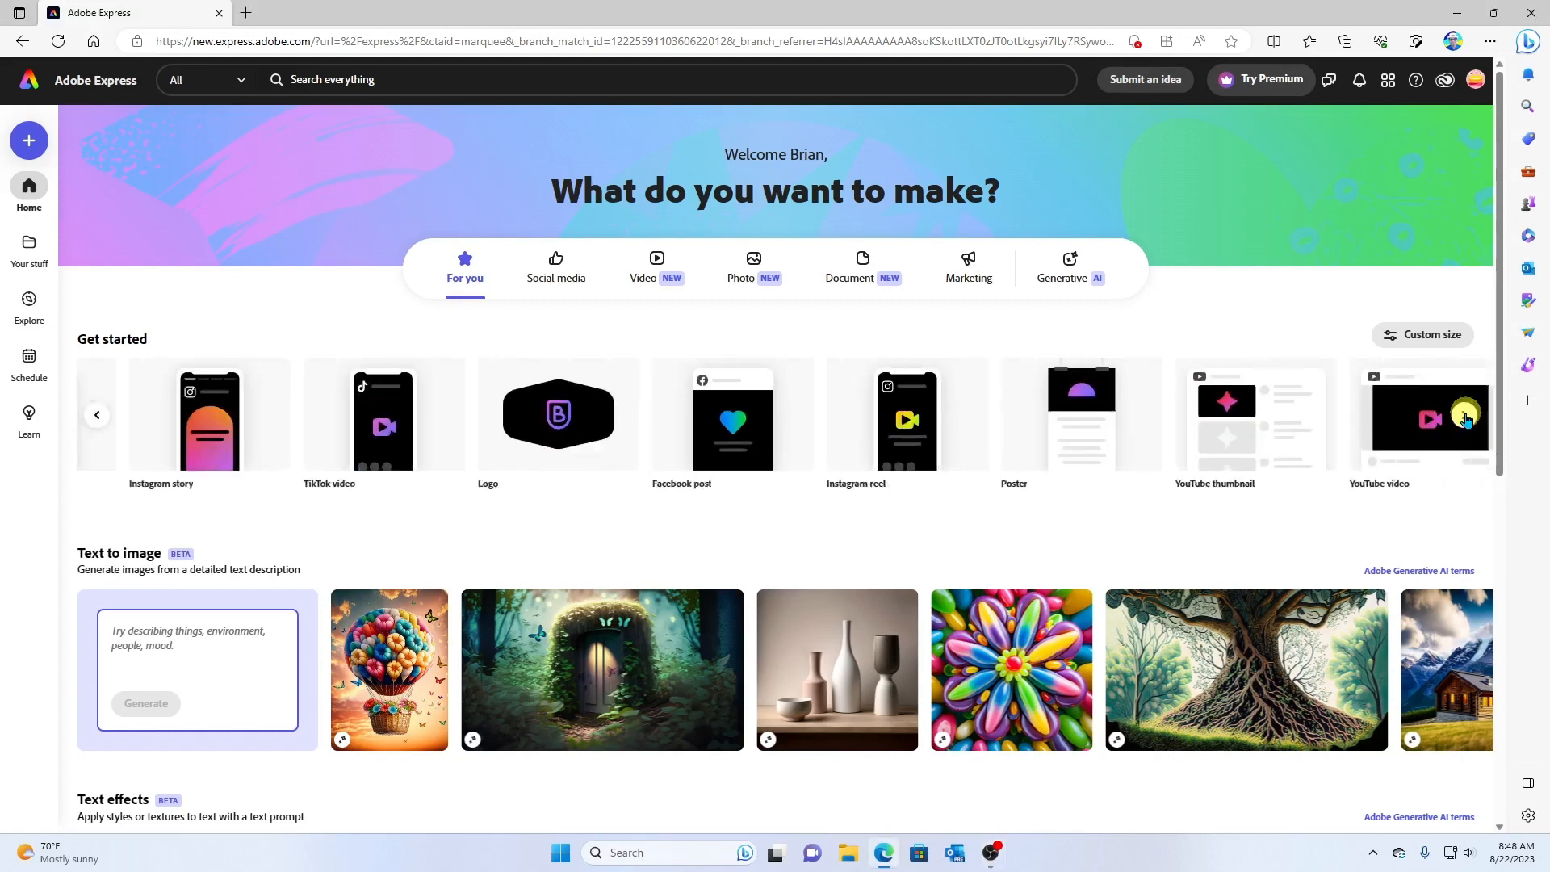
{"action": "left_click", "coordinate": [97, 415]}
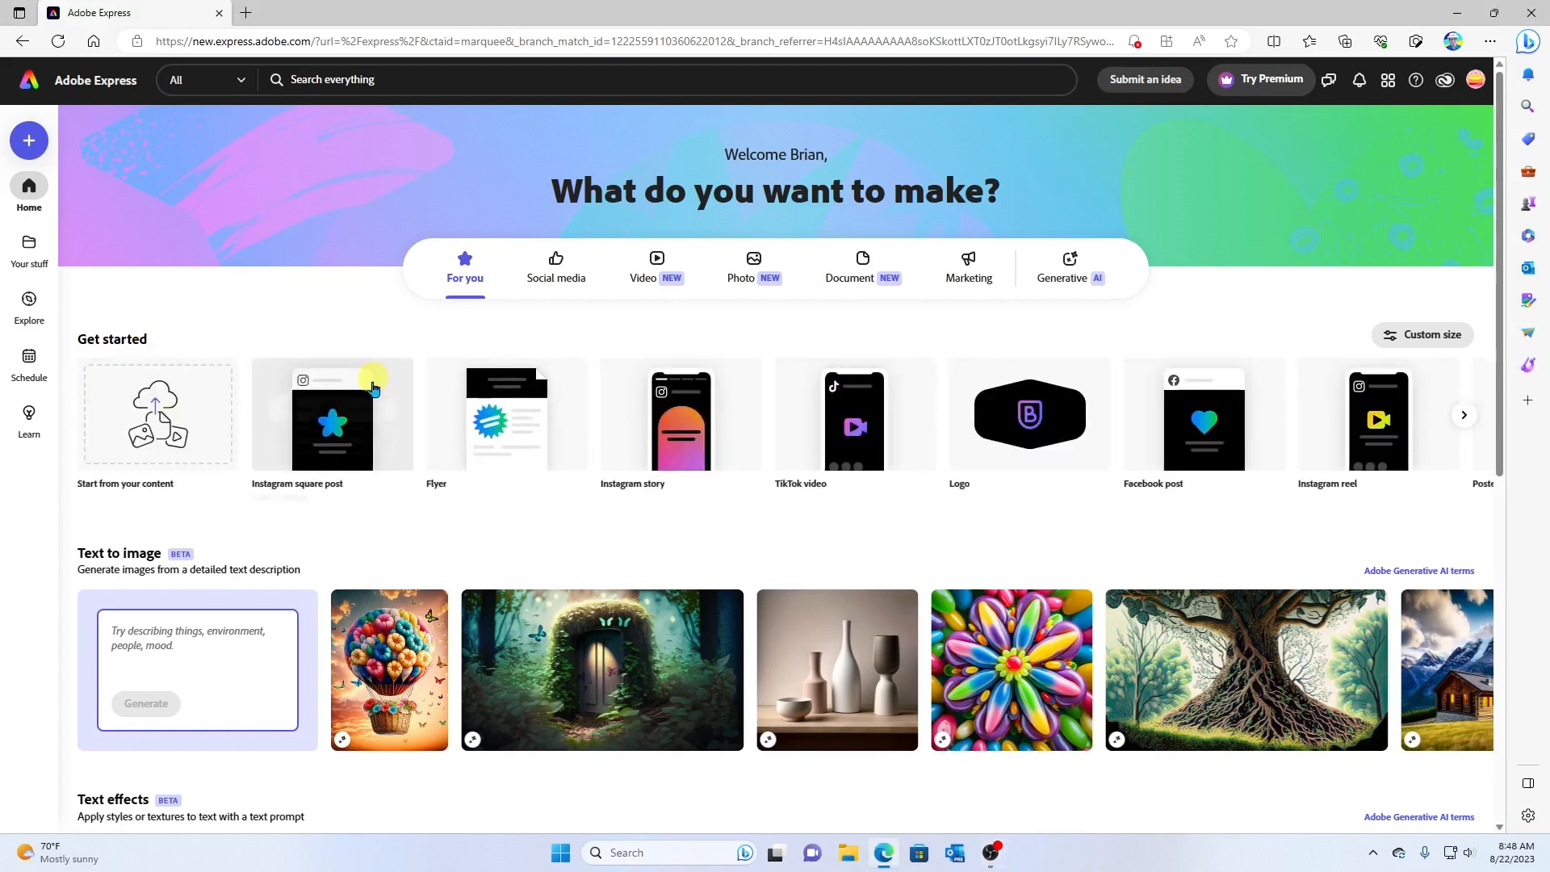
{"action": "mouse_move", "coordinate": [349, 439]}
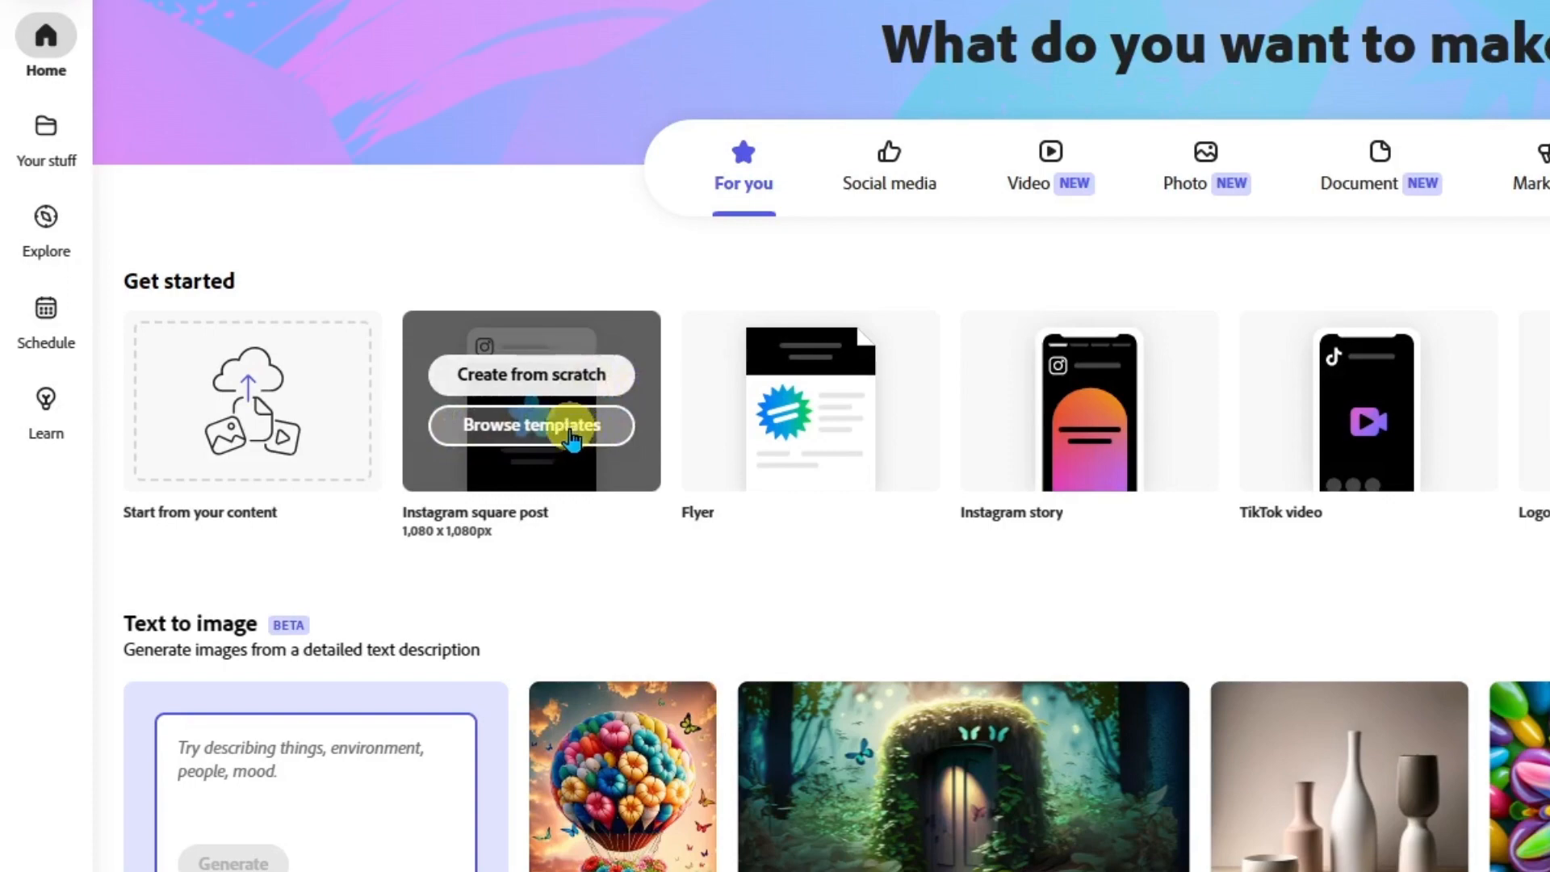
{"action": "left_click", "coordinate": [571, 436]}
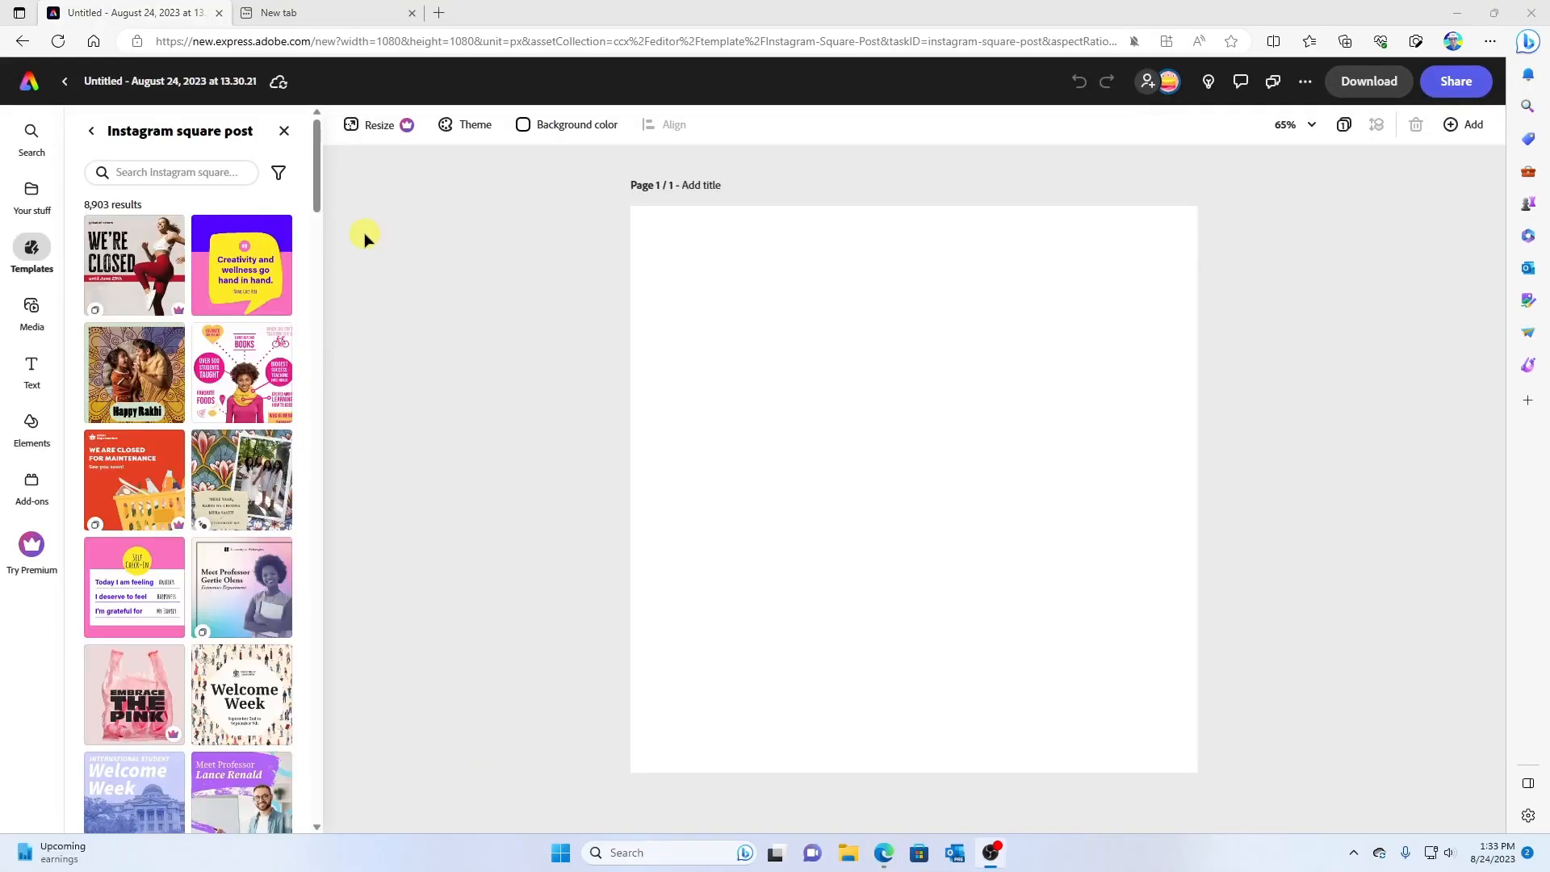
- Choose the orange Back to School template with the student photo from the Instagram square post templates
{"action": "left_click_drag", "start_coordinate": [316, 166], "coordinate": [320, 242]}
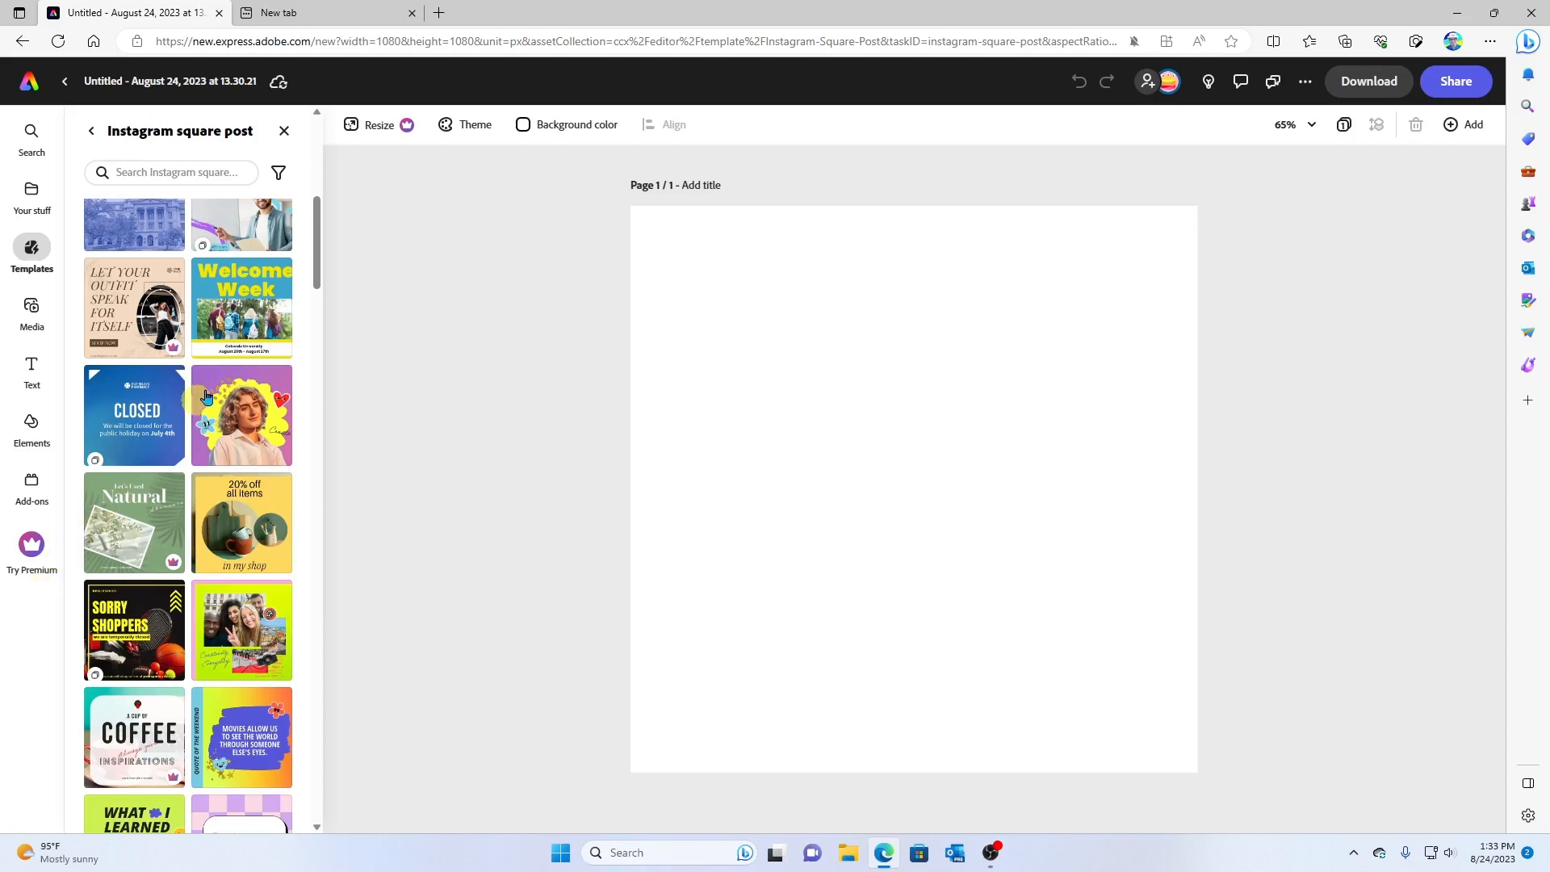
{"action": "left_click_drag", "start_coordinate": [317, 264], "coordinate": [322, 356]}
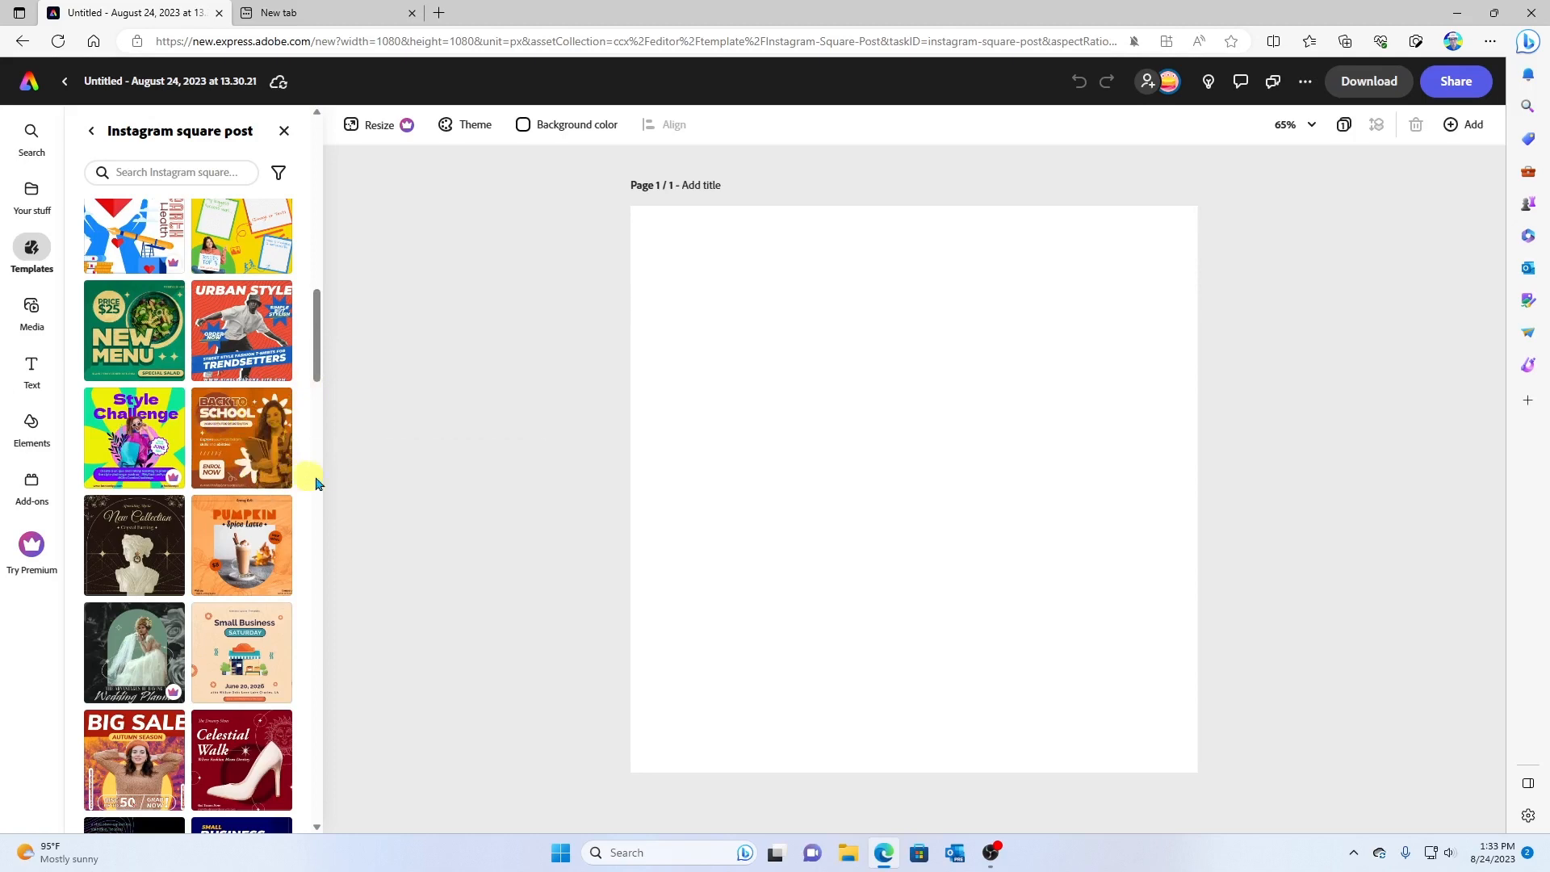
{"action": "left_click", "coordinate": [246, 457]}
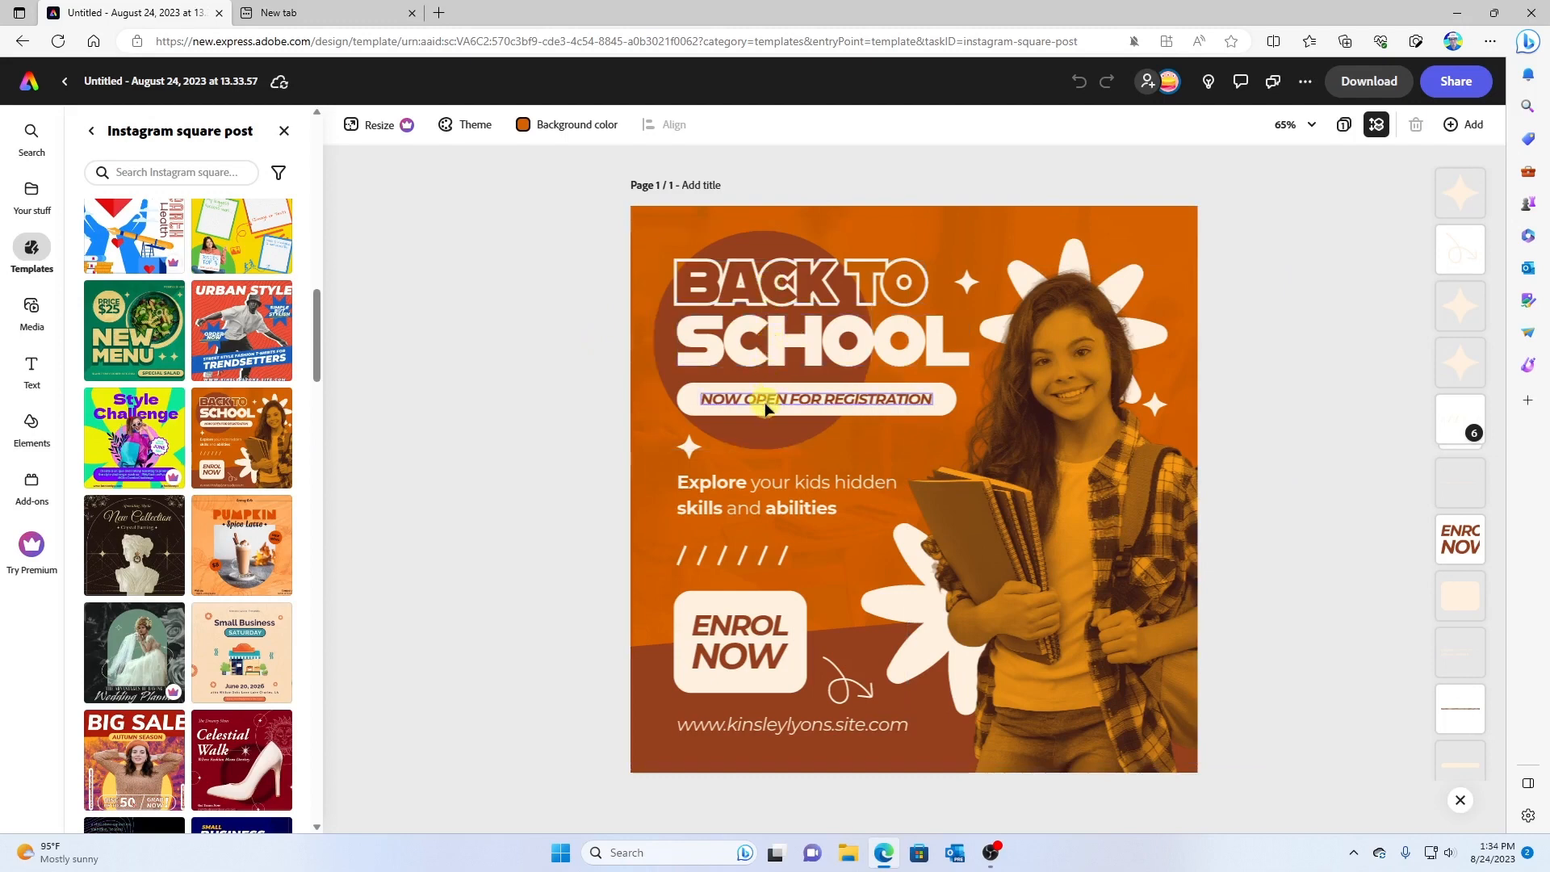
- Replace the headline words BACK TO with the owner's first name in possessive form, in capitals
{"action": "left_click", "coordinate": [721, 284]}
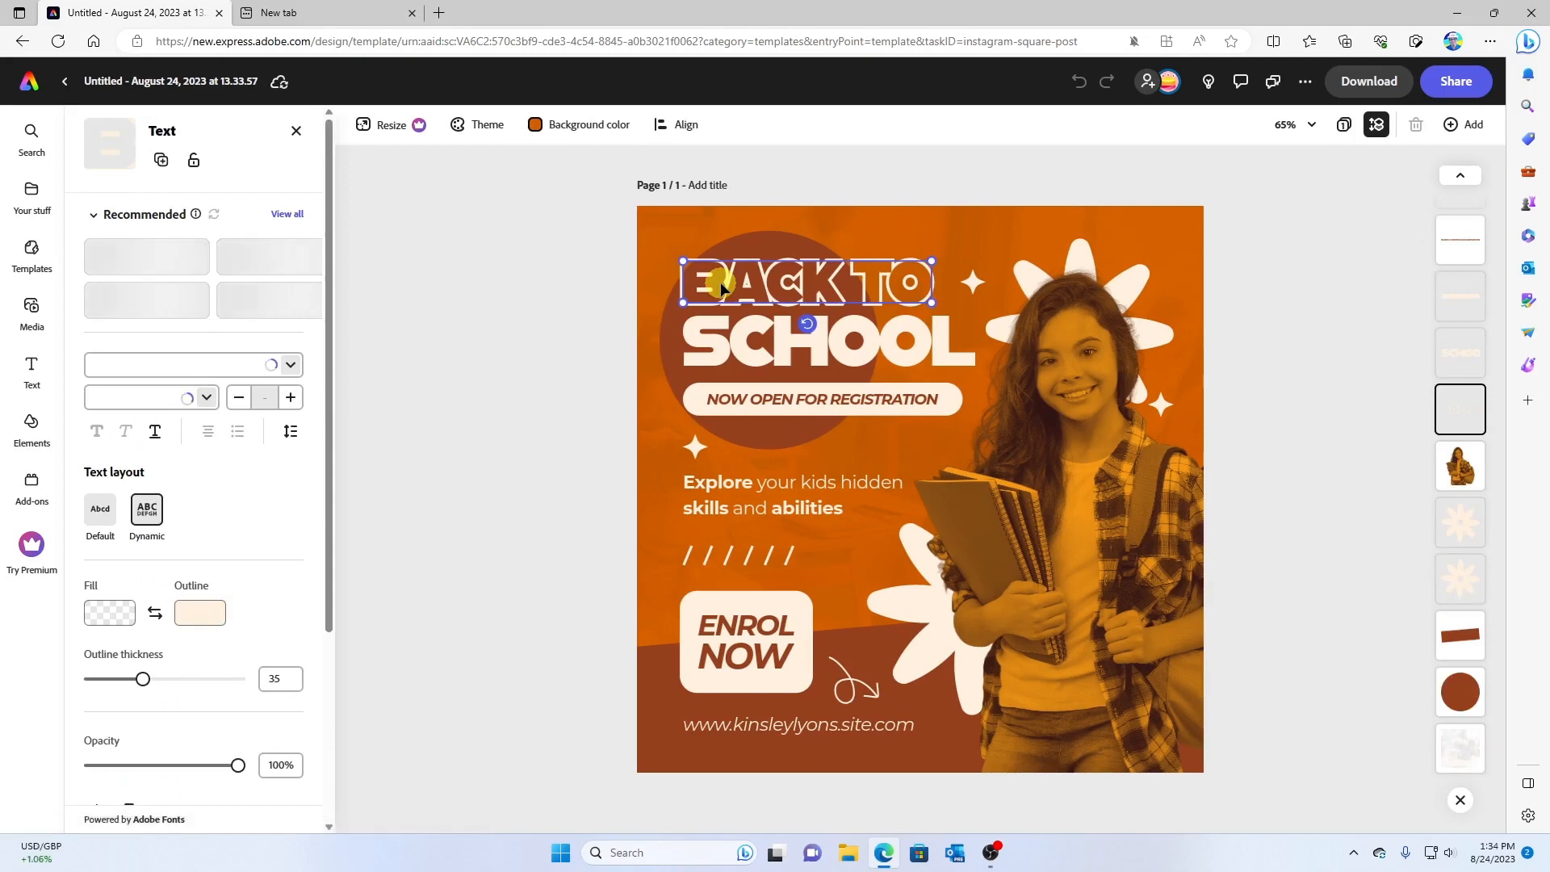
{"action": "double_click", "coordinate": [721, 281]}
{"action": "type", "text": "BRIAN'S"}
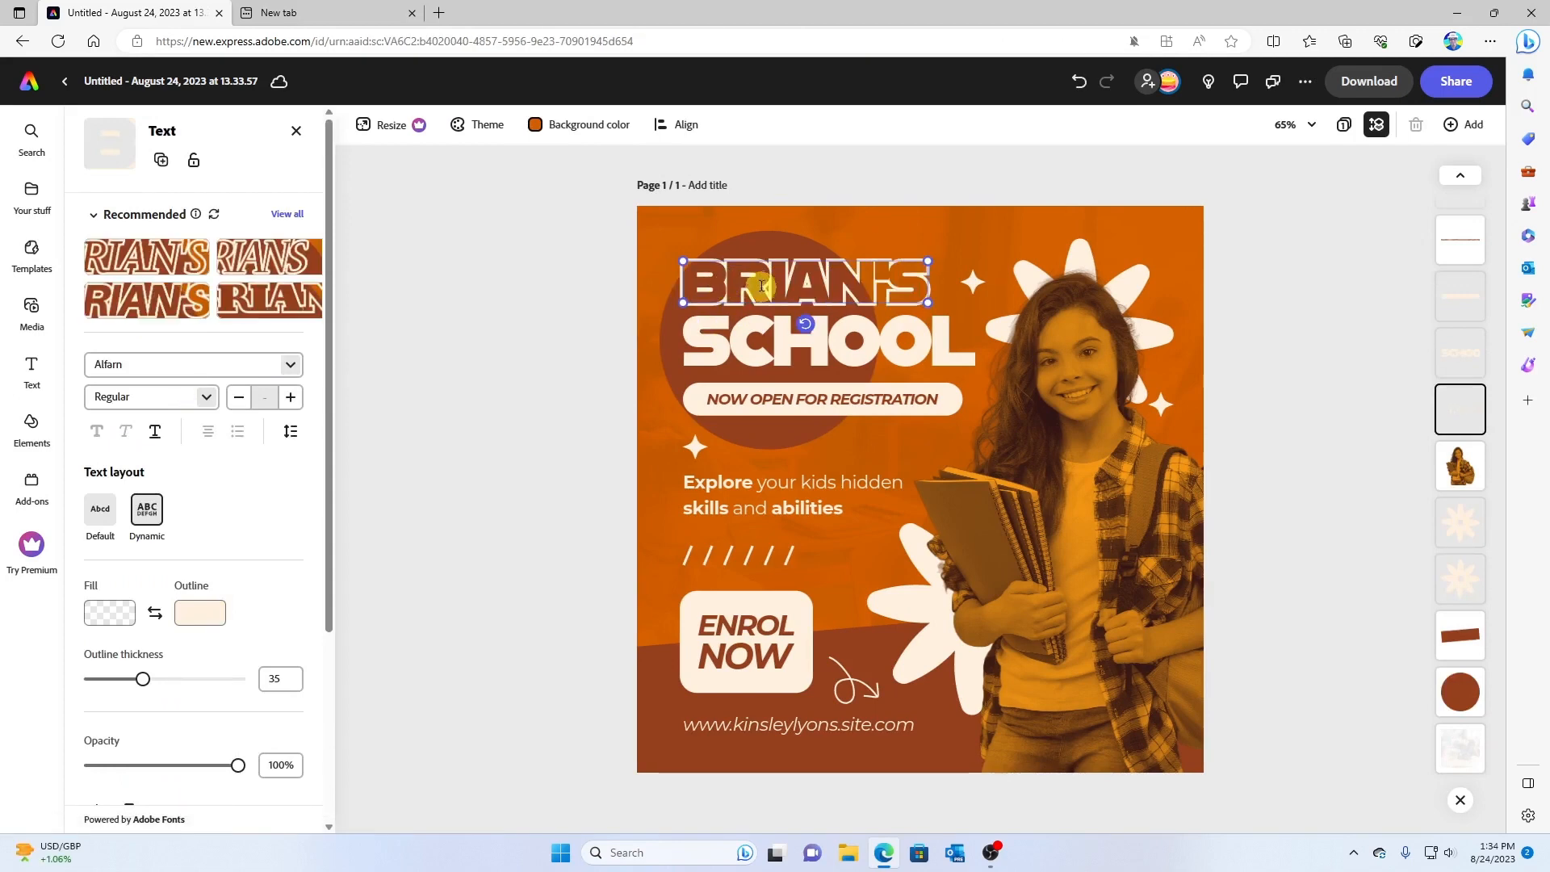
{"action": "left_click", "coordinate": [291, 365]}
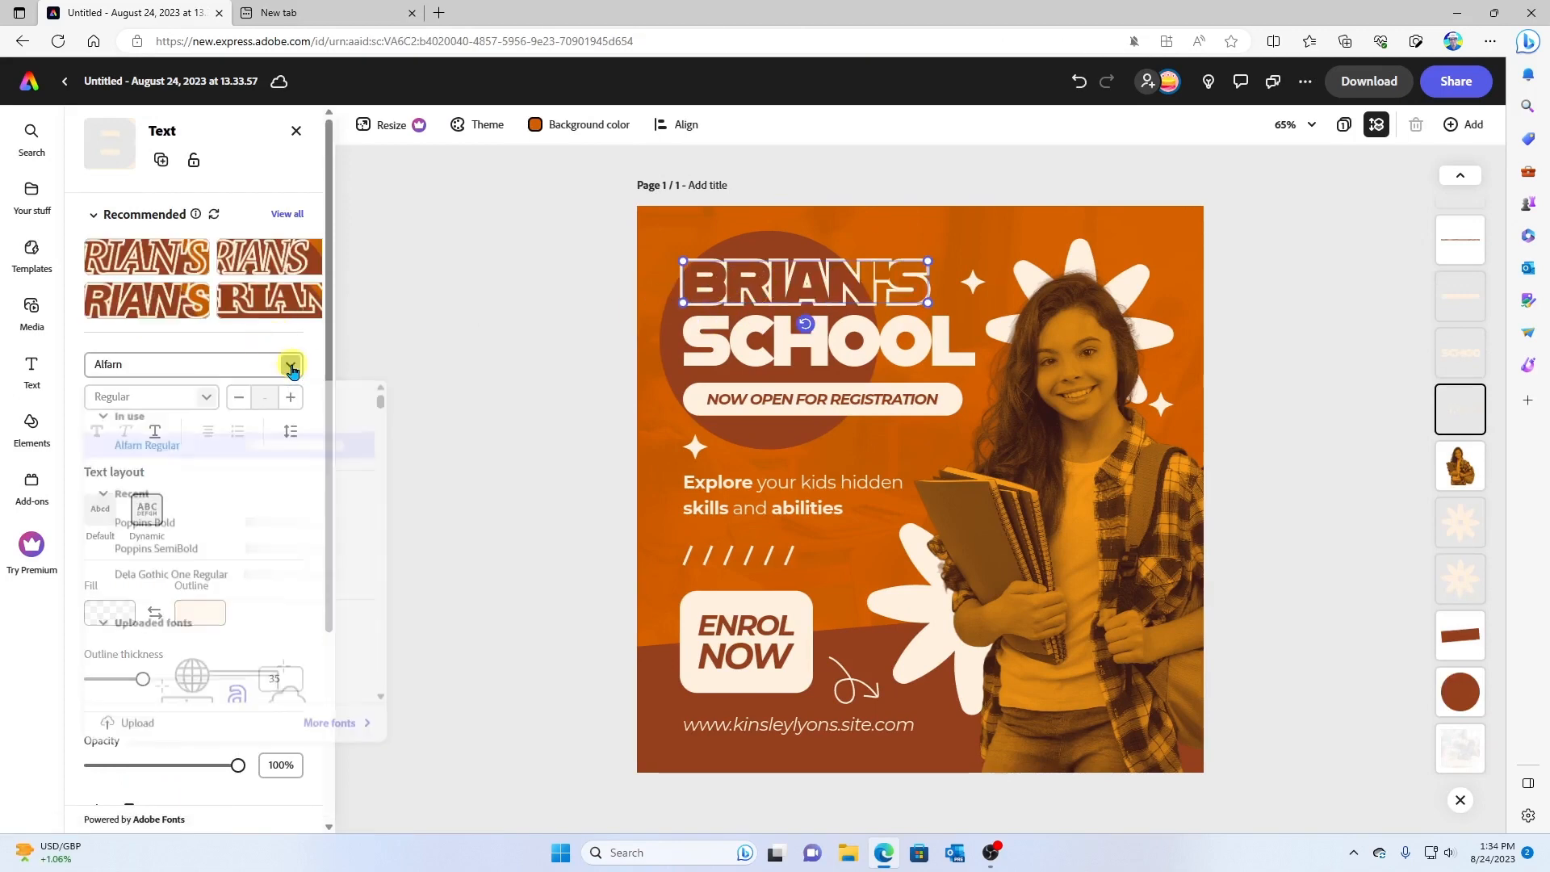
{"action": "left_click", "coordinate": [291, 366]}
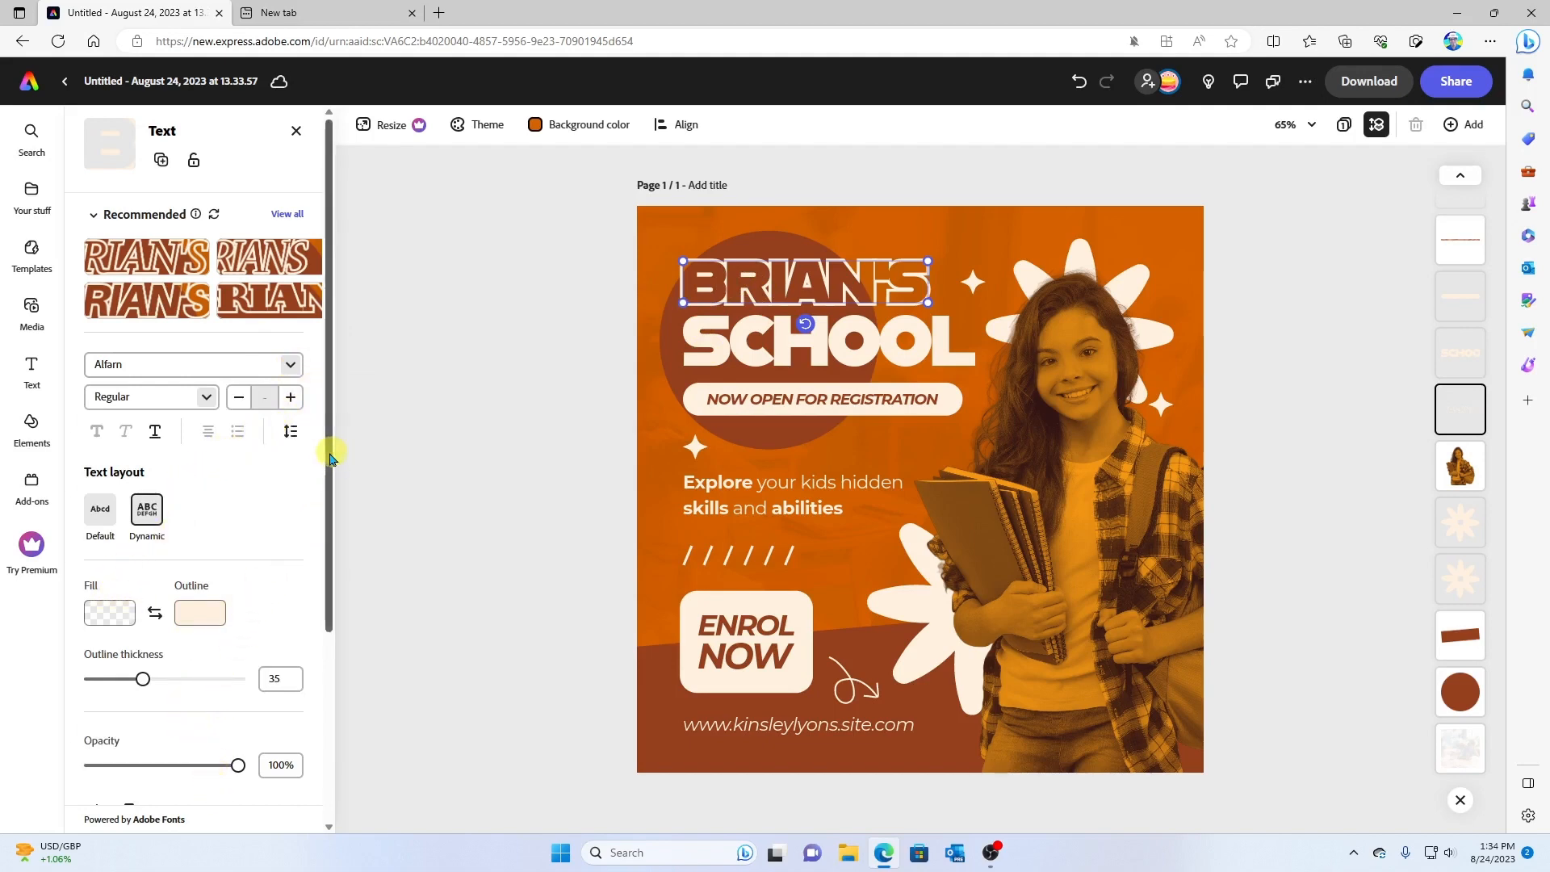
{"action": "left_click_drag", "start_coordinate": [328, 443], "coordinate": [334, 404]}
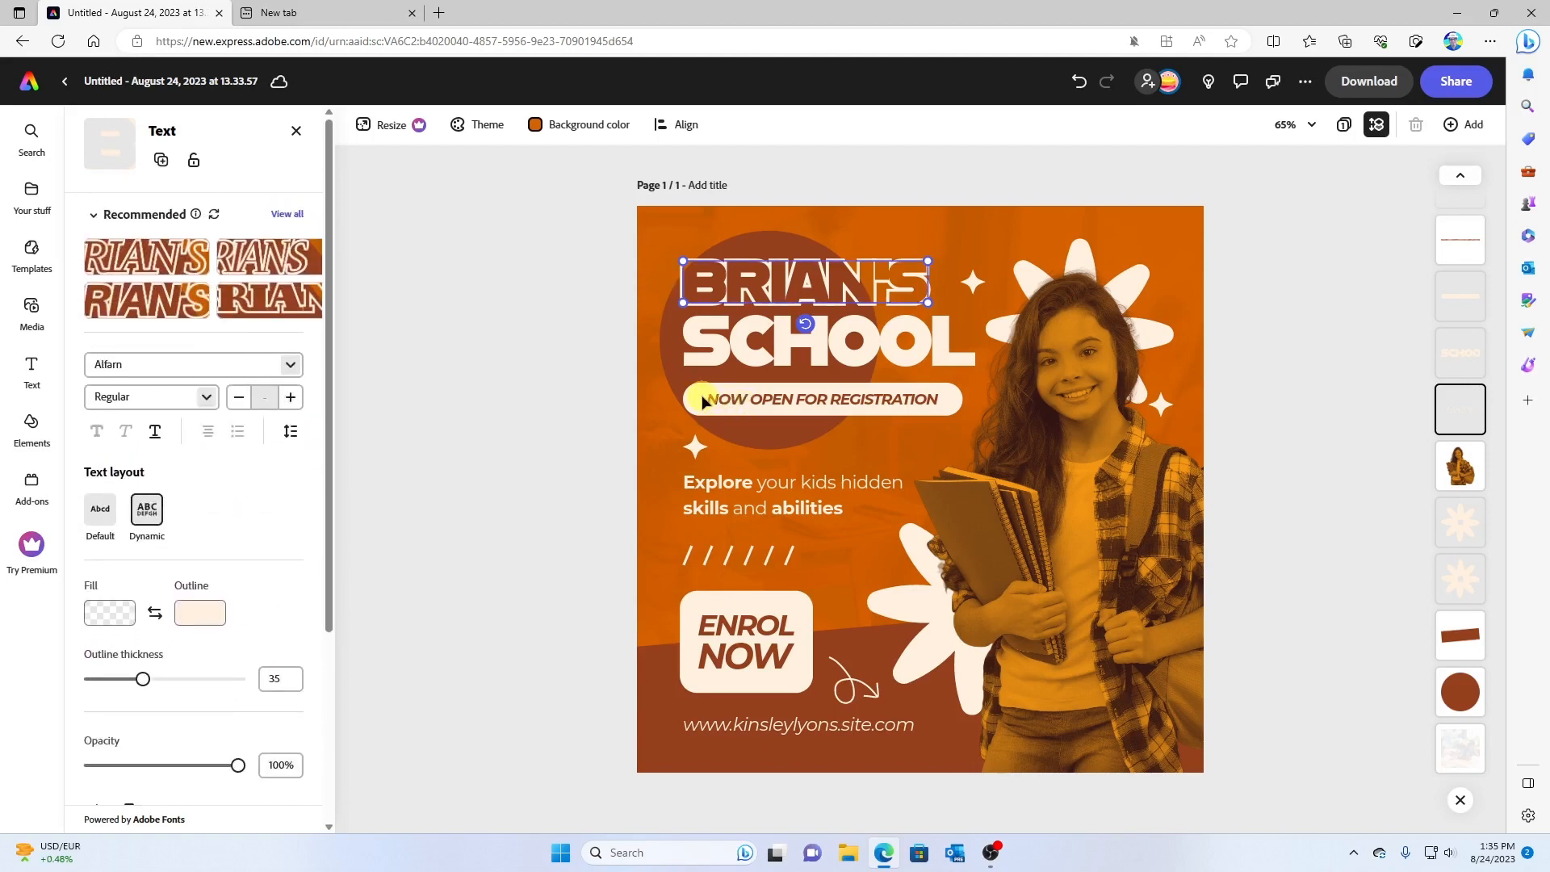
- Move the rounded banner and its NOW OPEN FOR REGISTRATION text down to just above the Explore line
{"action": "left_click", "coordinate": [750, 399]}
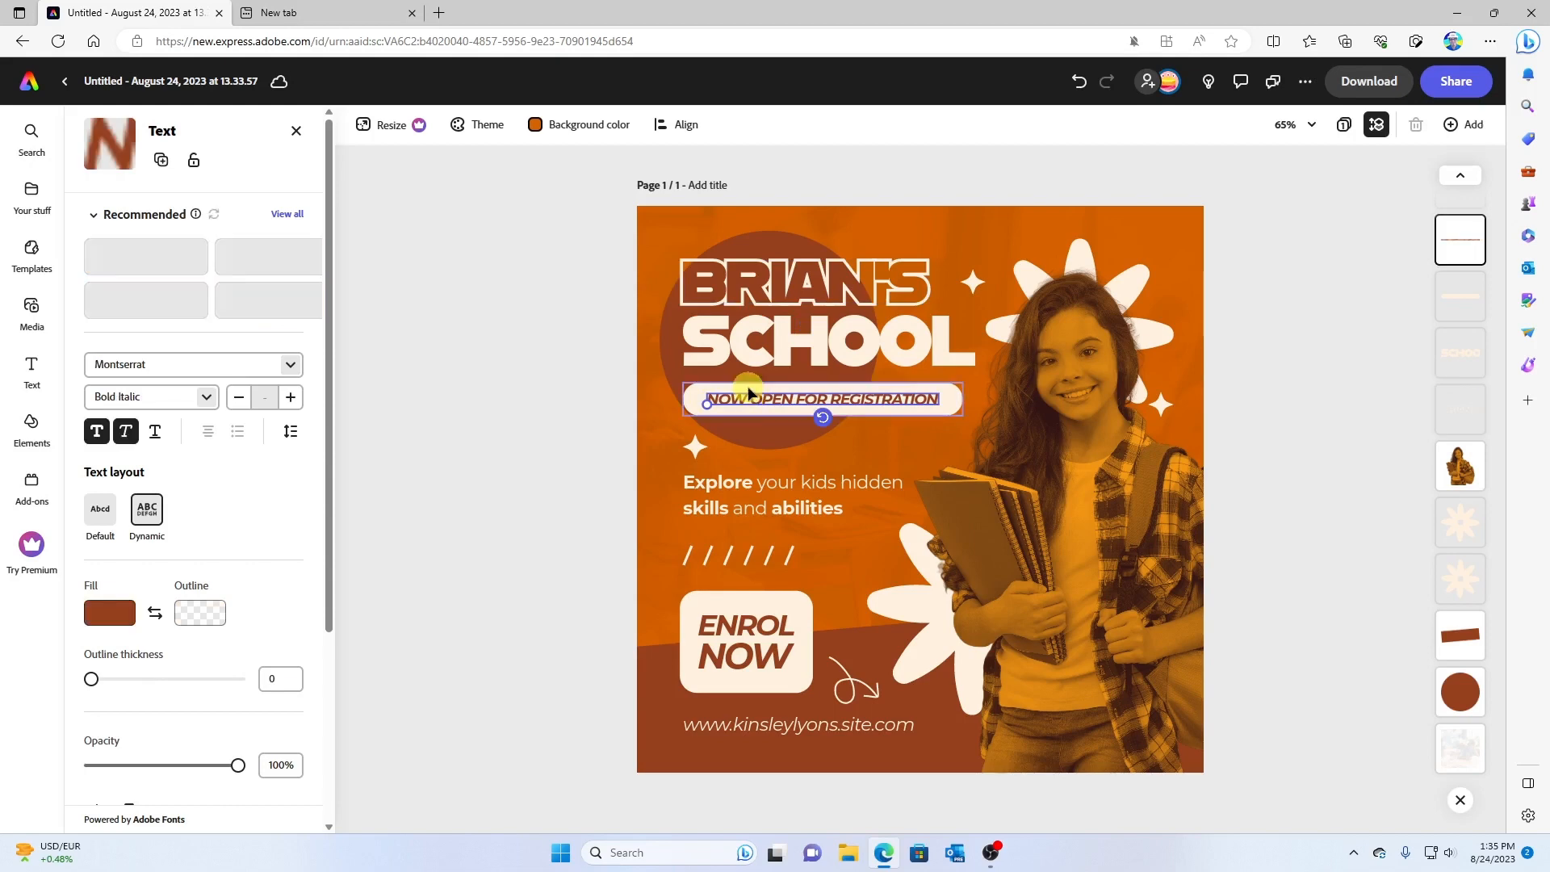
{"action": "left_click", "coordinate": [748, 394]}
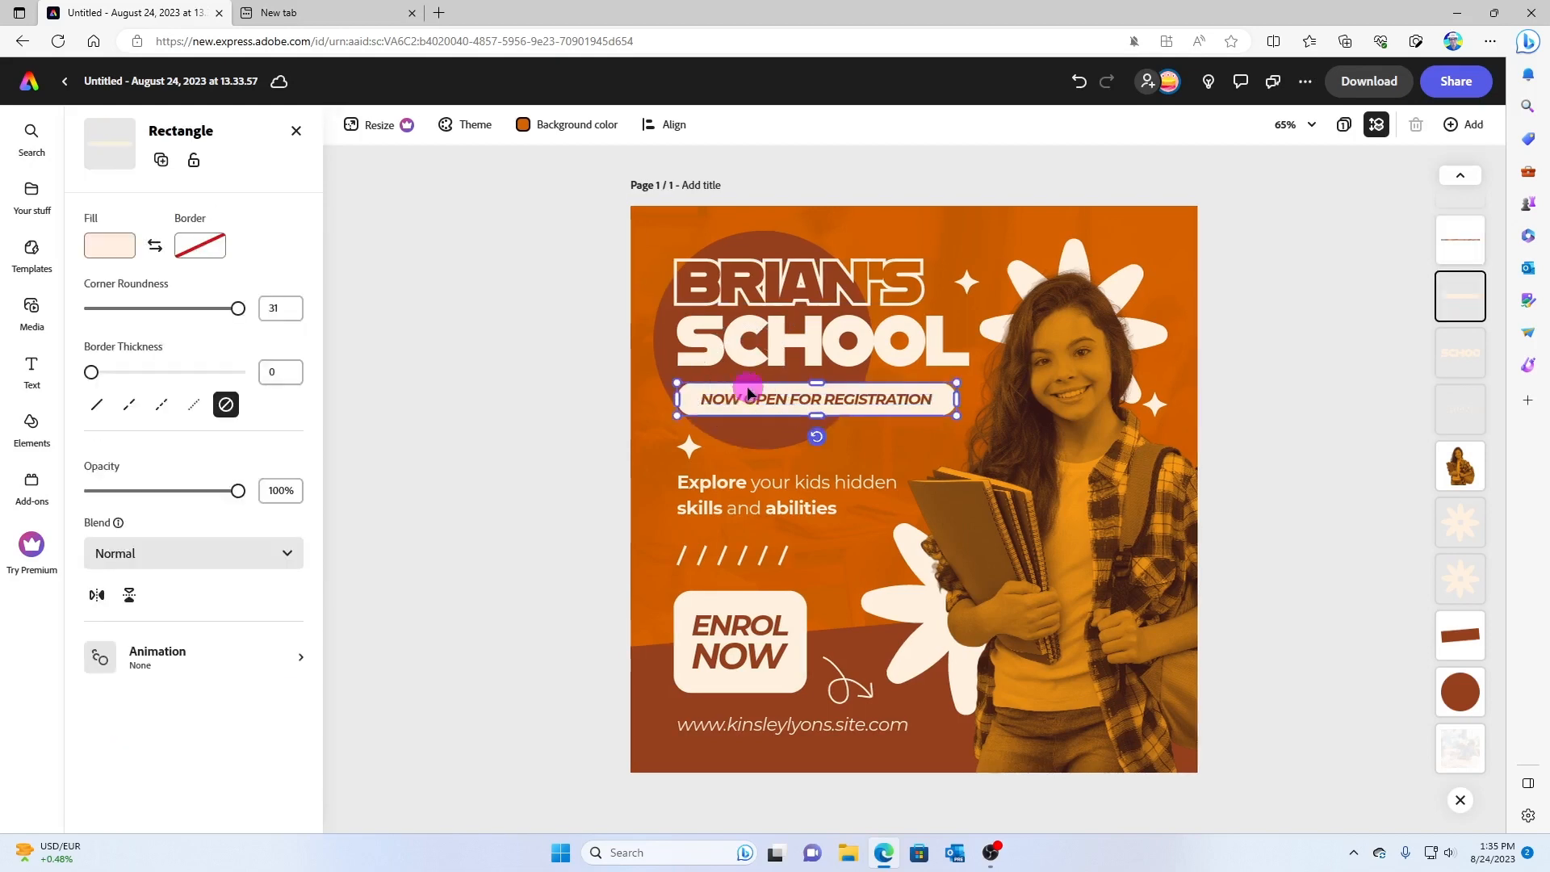
{"action": "left_click_drag", "start_coordinate": [747, 394], "coordinate": [736, 441]}
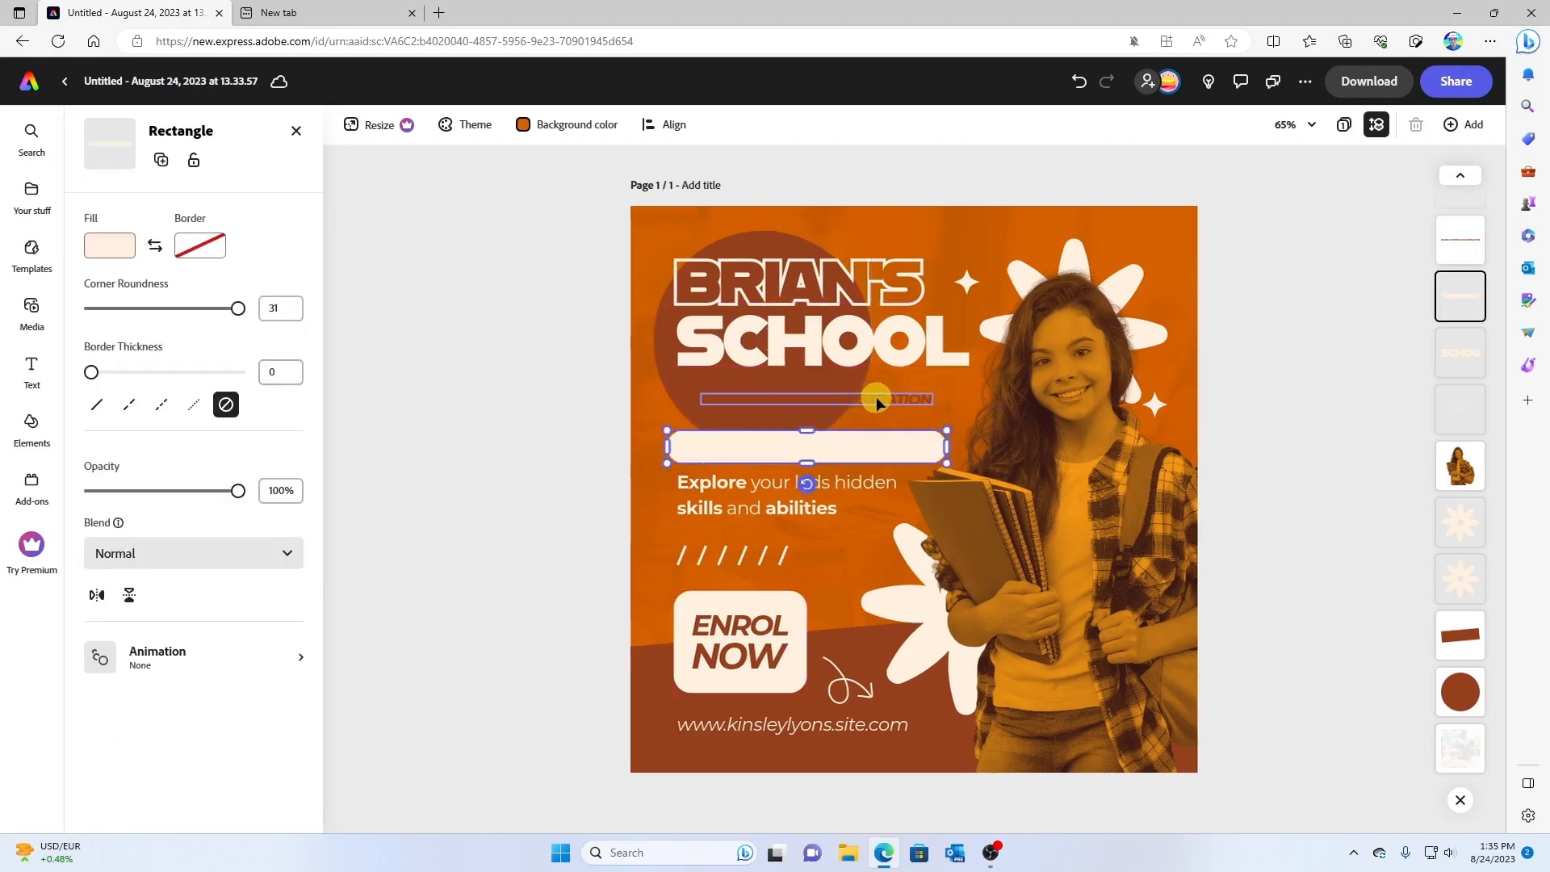
{"action": "left_click_drag", "start_coordinate": [877, 401], "coordinate": [840, 449]}
{"action": "key", "text": "Escape"}
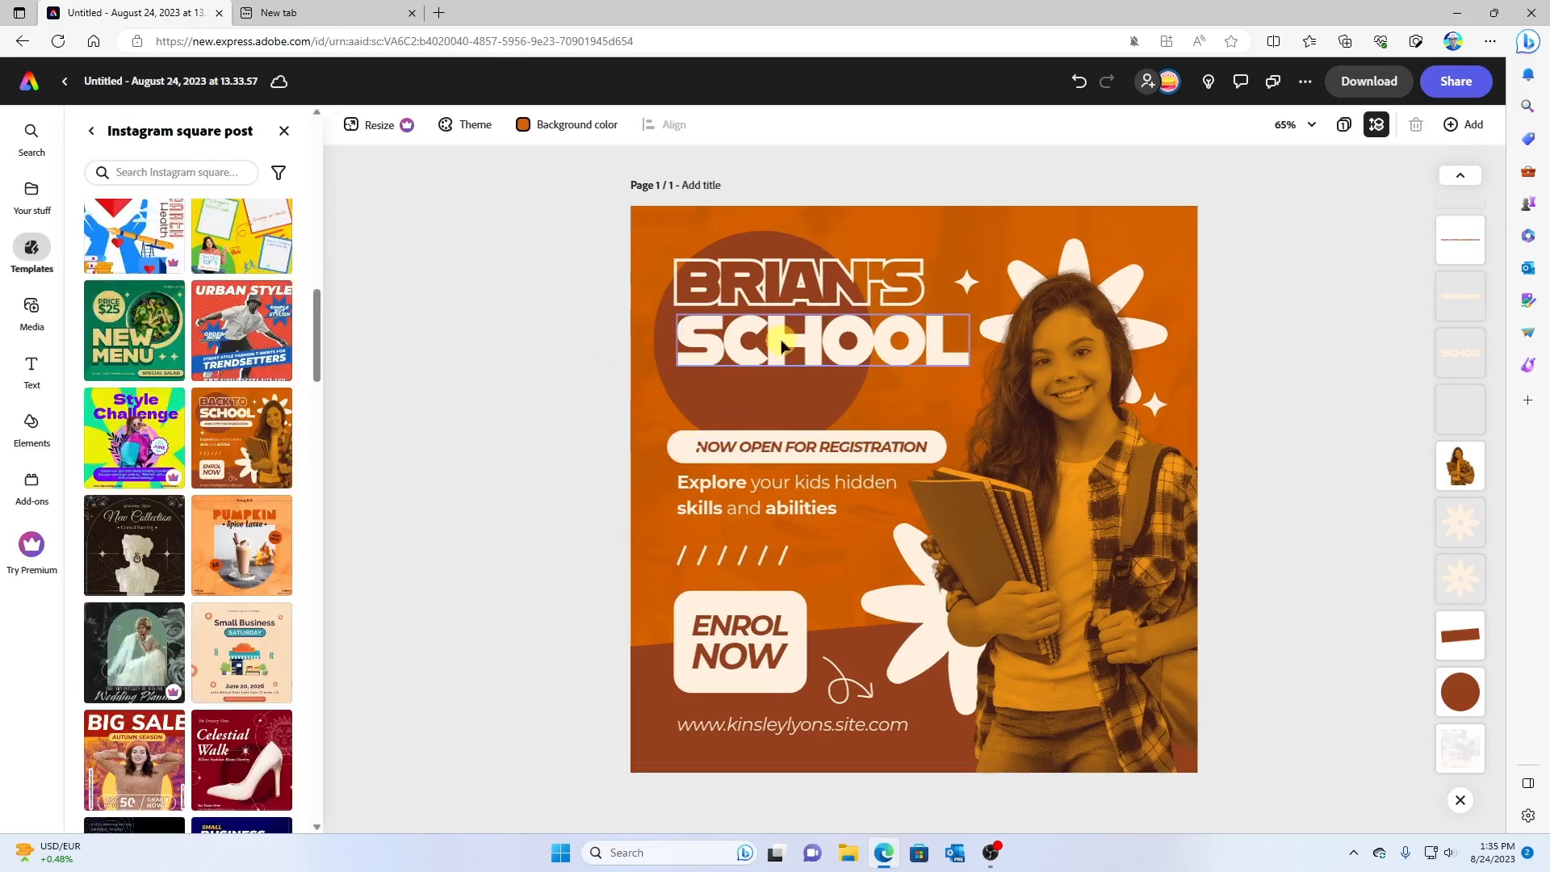
- Duplicate the SCHOOL headline, place the copy directly beneath it and change its text to OF ROCK
{"action": "left_click", "coordinate": [861, 343]}
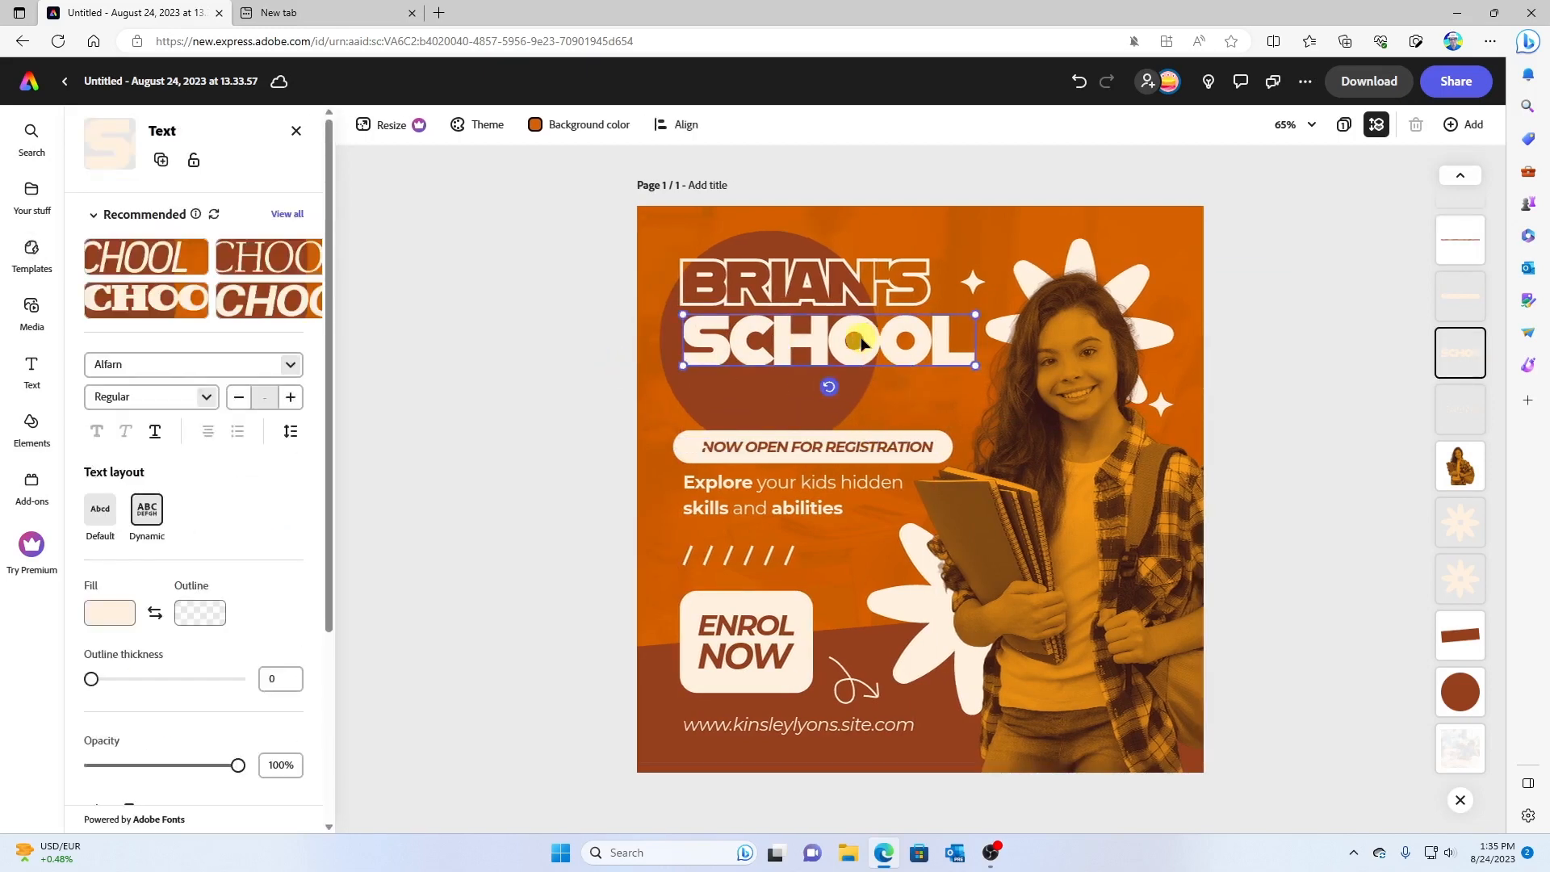
{"action": "key", "text": "ctrl+c"}
{"action": "key", "text": "ctrl+v"}
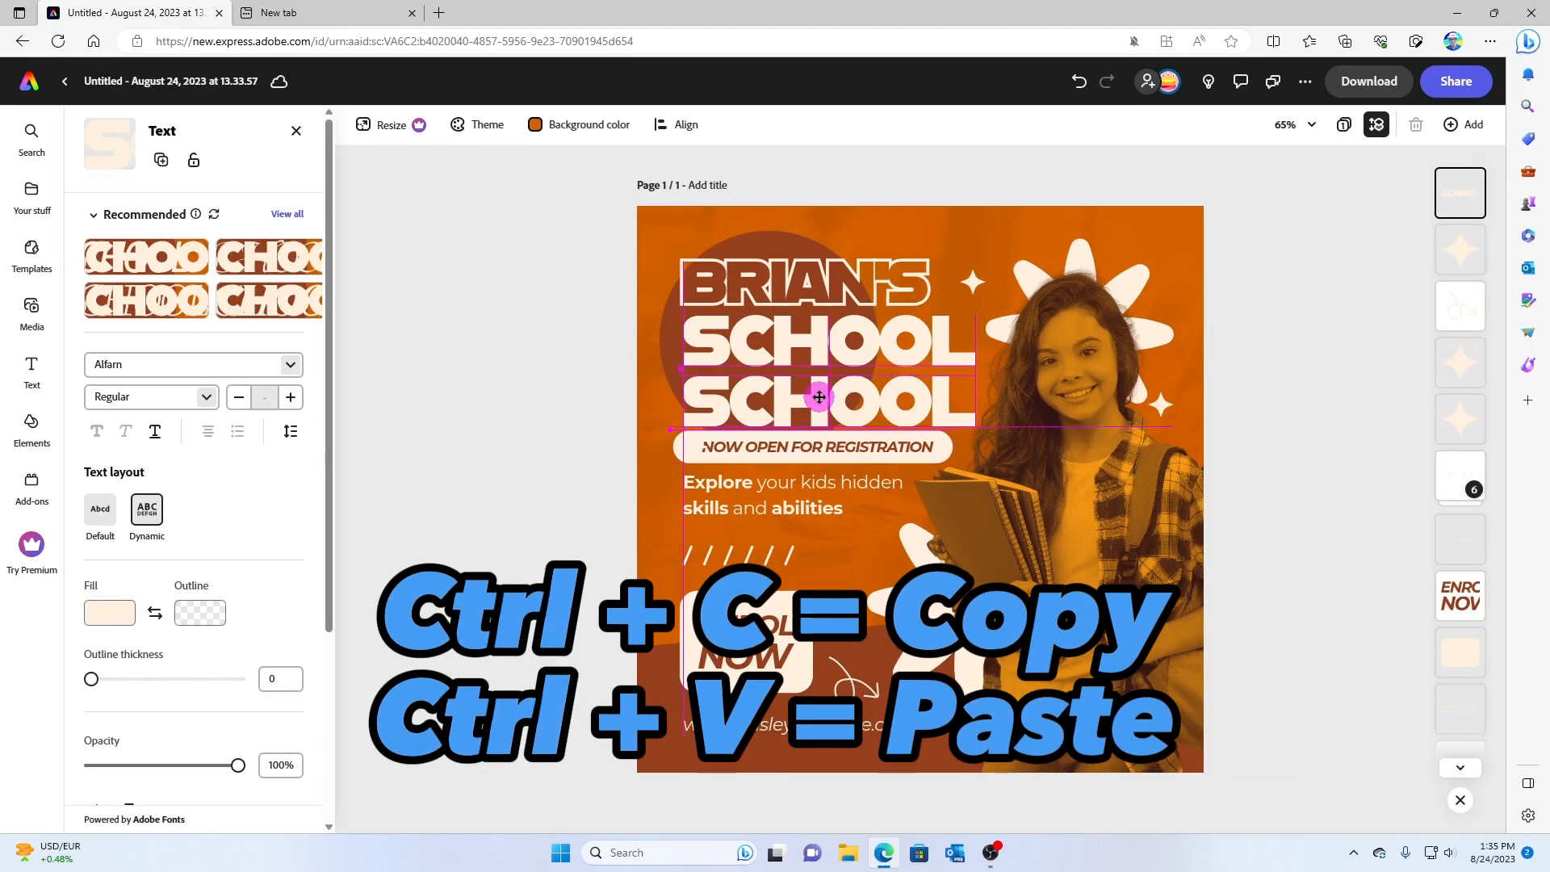
{"action": "double_click", "coordinate": [707, 401]}
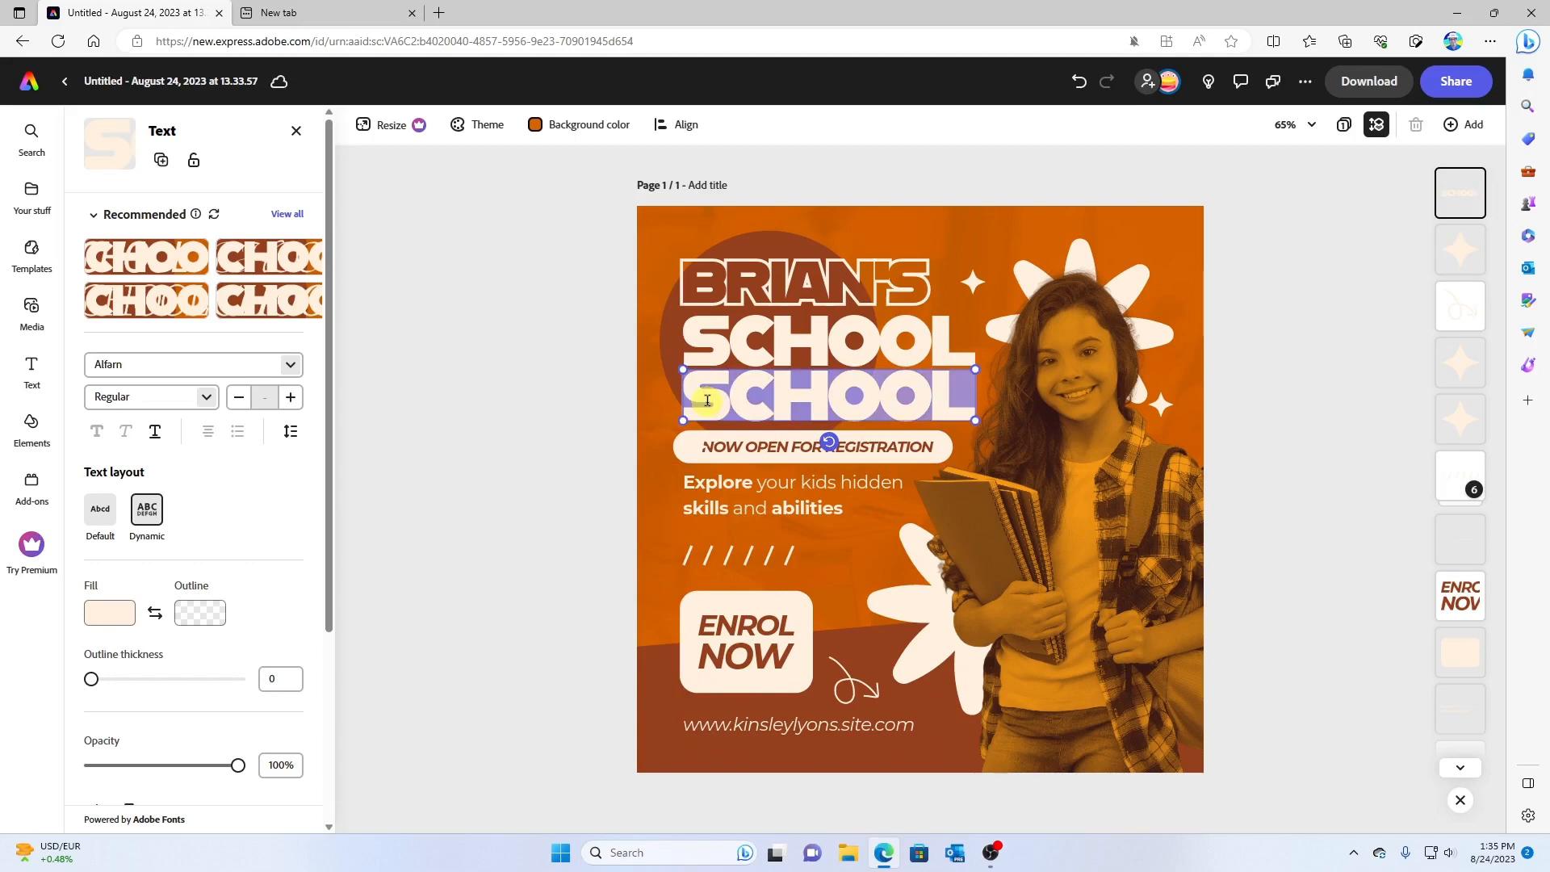
{"action": "type", "text": "OF ROCK"}
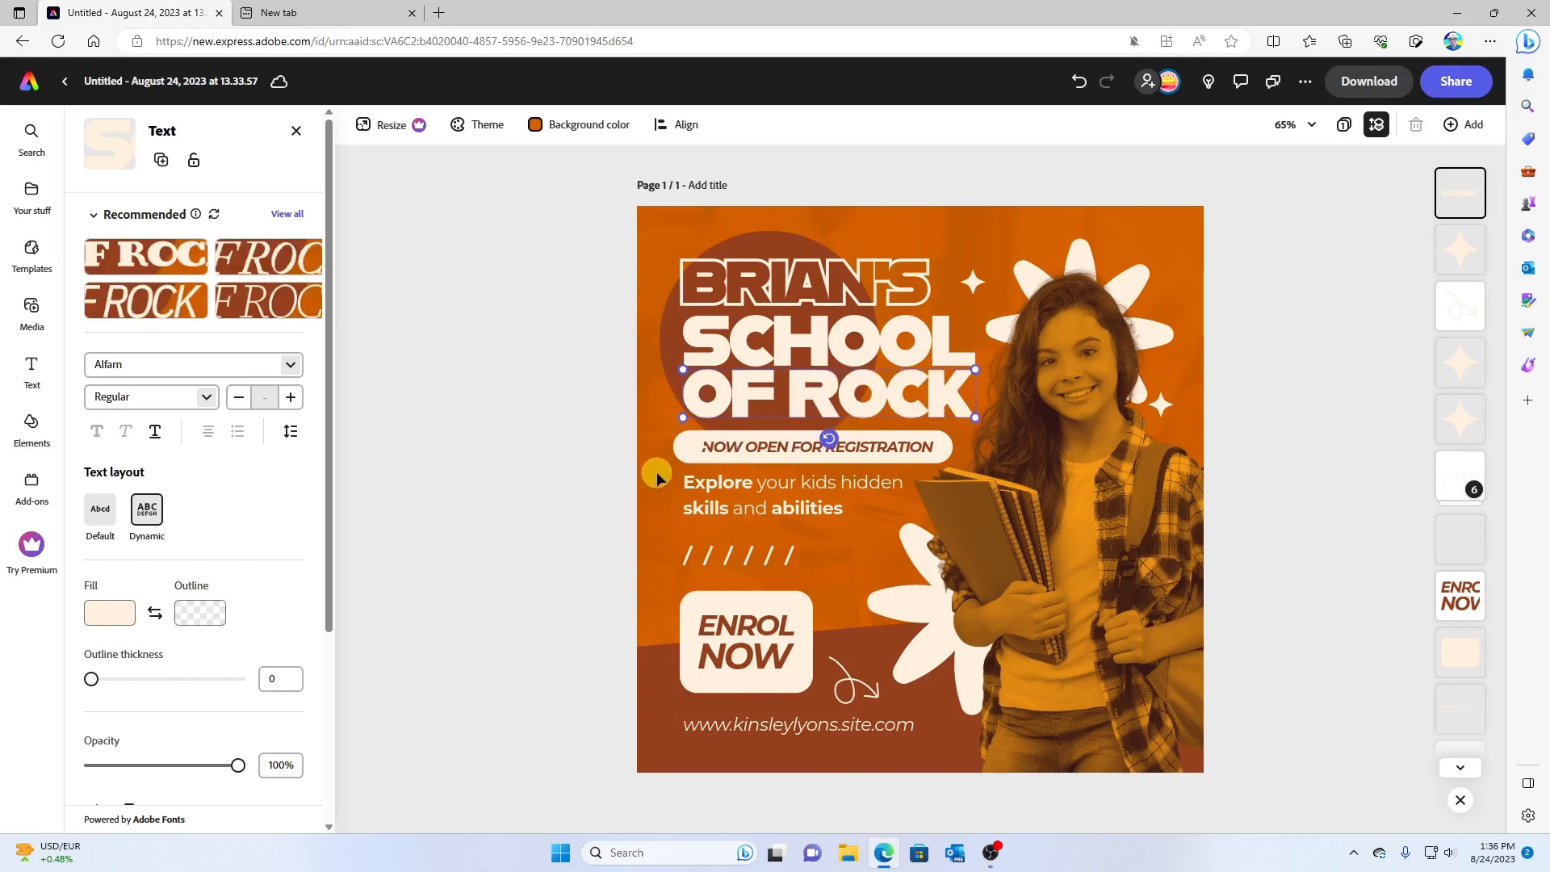
{"action": "left_click", "coordinate": [525, 436]}
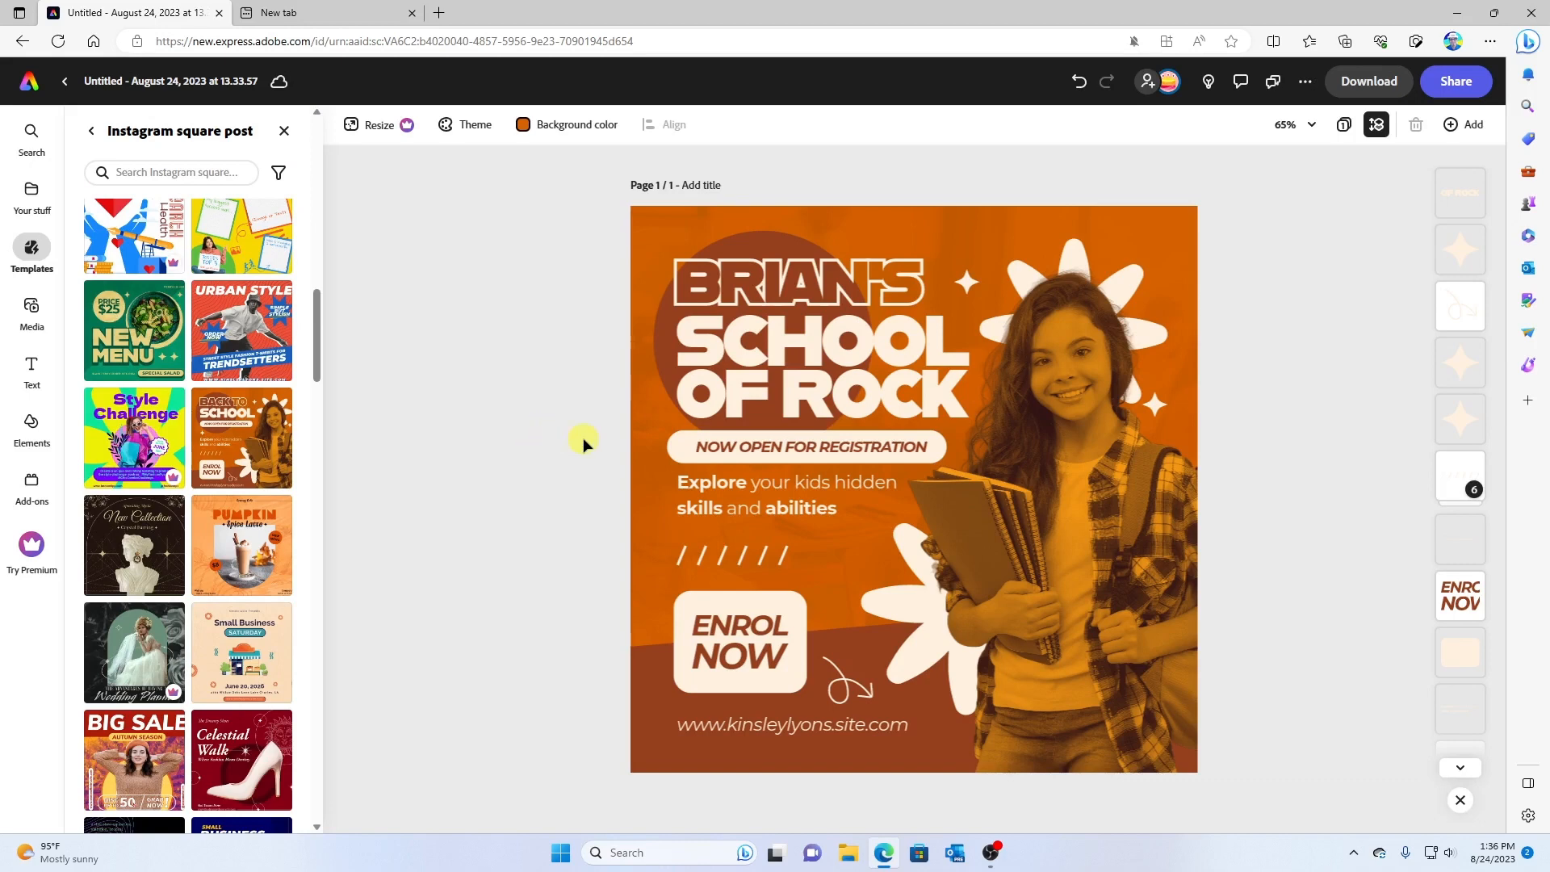
- Bring the small star at the start of the registration banner in front of all layers and fill it with the recommended yellow
{"action": "left_click", "coordinate": [681, 450]}
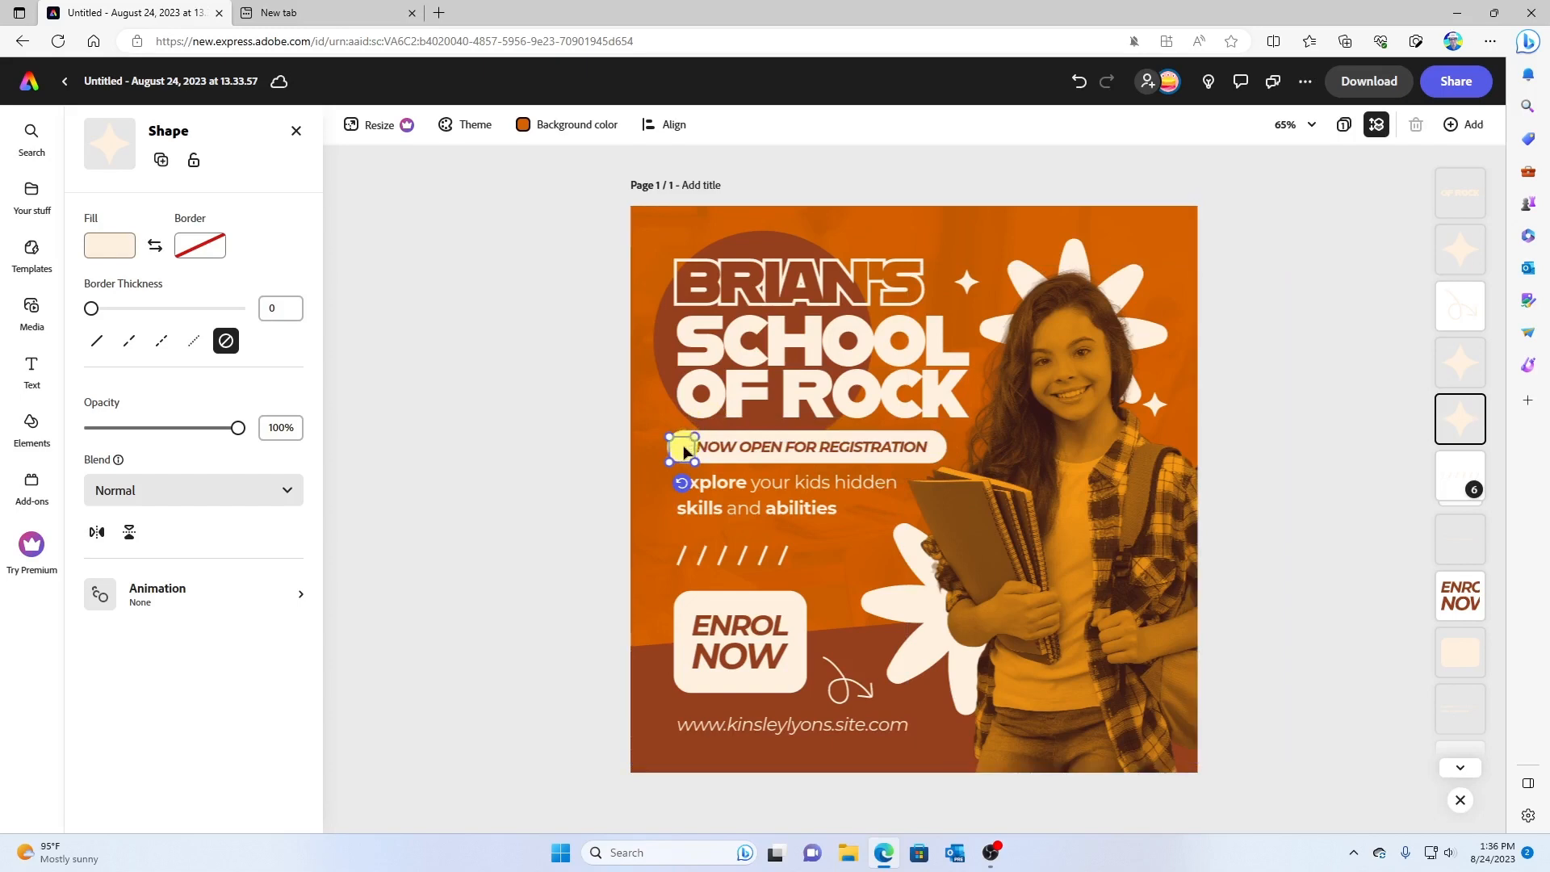
{"action": "left_click_drag", "start_coordinate": [682, 444], "coordinate": [680, 476]}
{"action": "left_click_drag", "start_coordinate": [1459, 419], "coordinate": [1459, 191]}
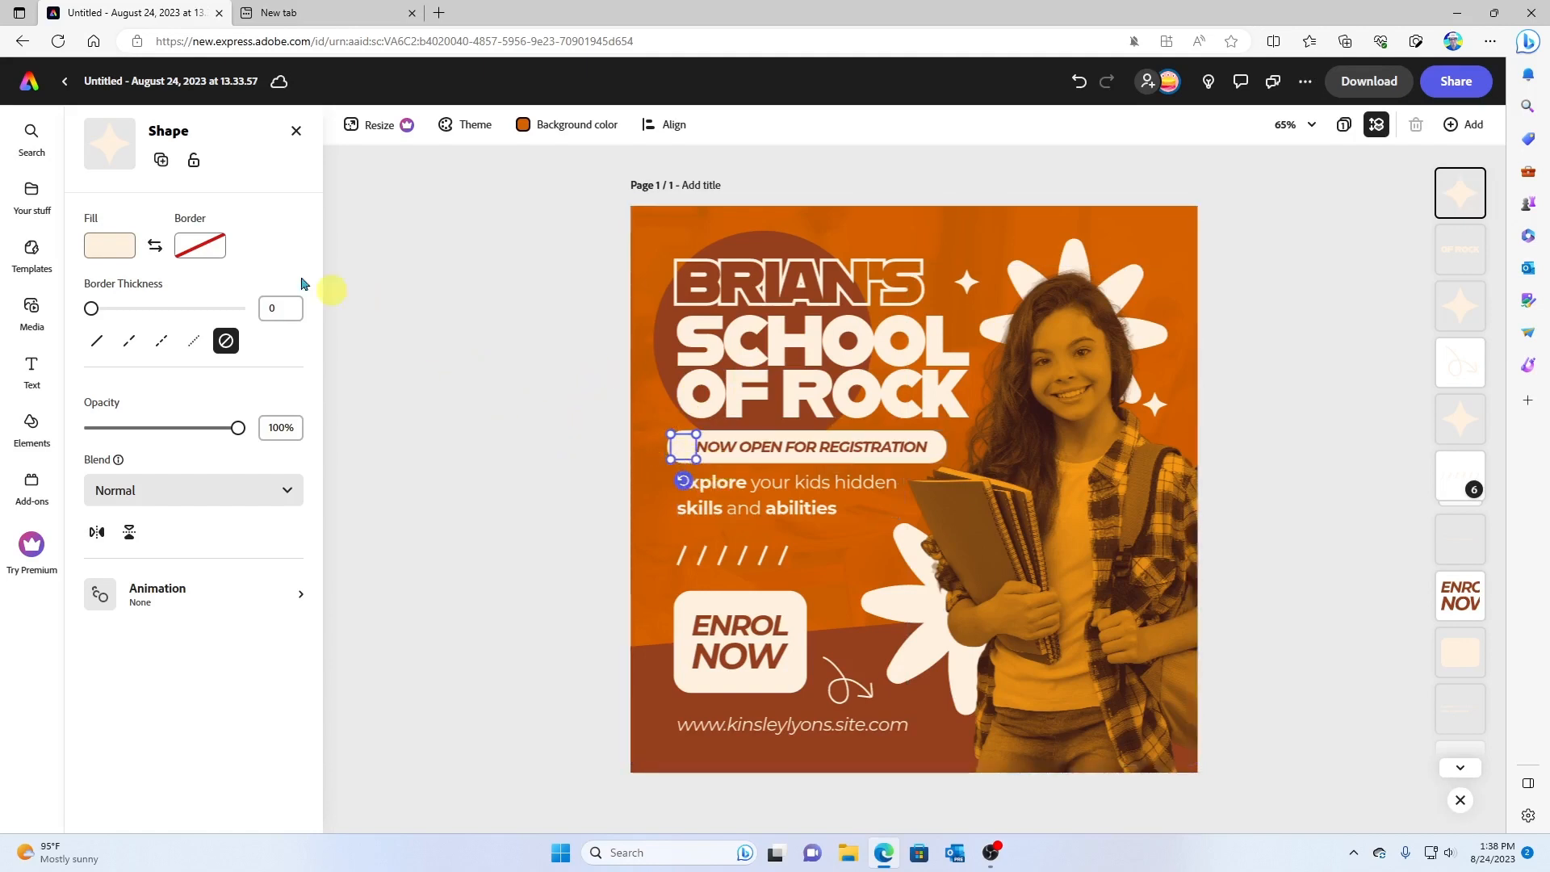
{"action": "left_click", "coordinate": [119, 251]}
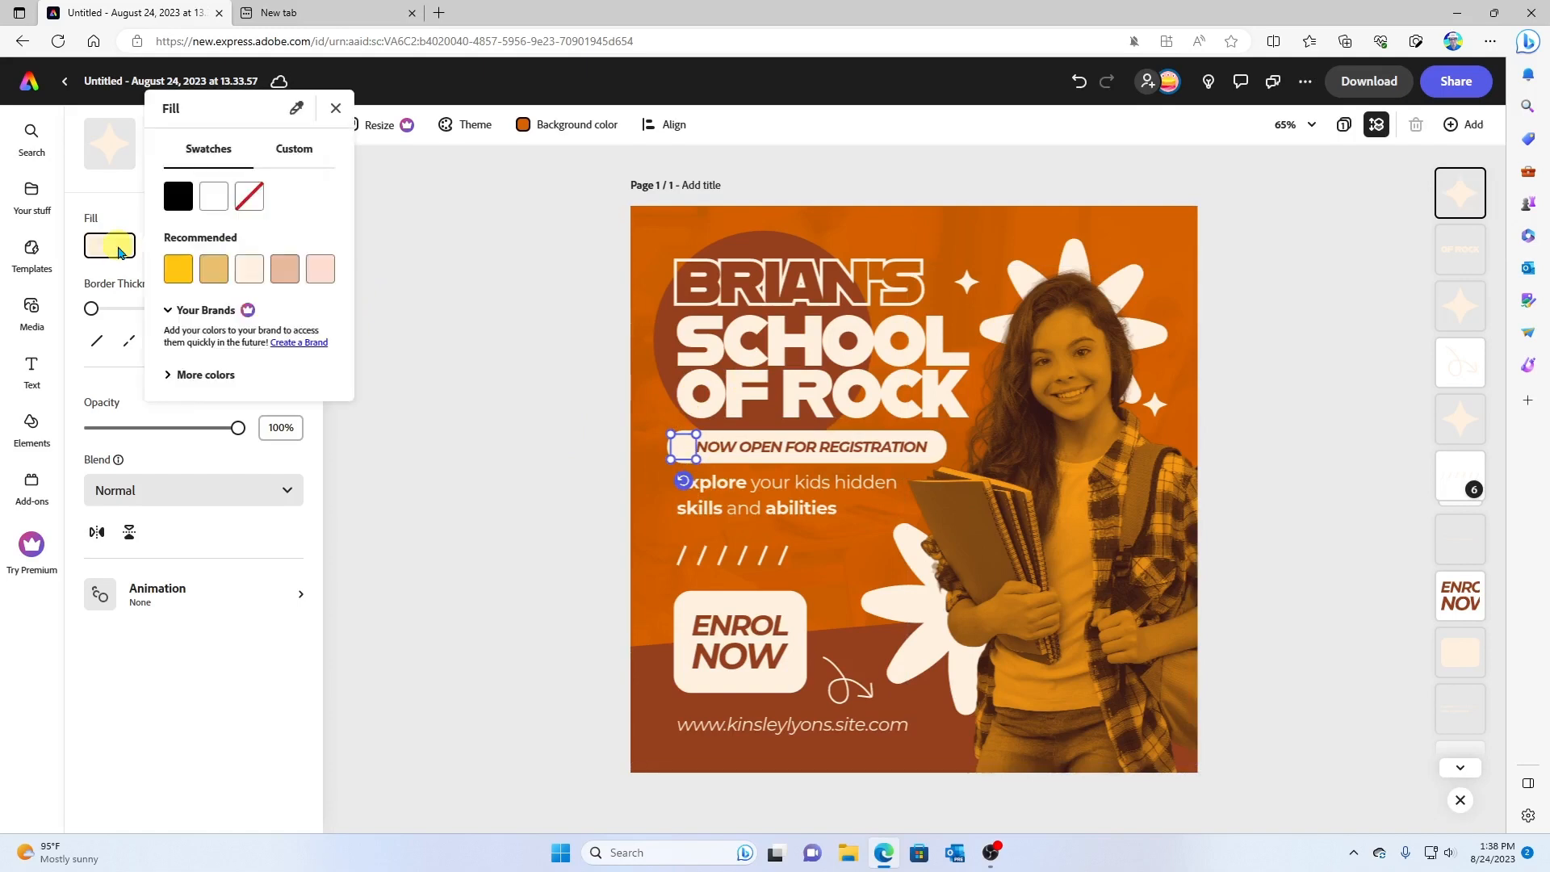
{"action": "left_click", "coordinate": [180, 266]}
{"action": "left_click", "coordinate": [399, 216]}
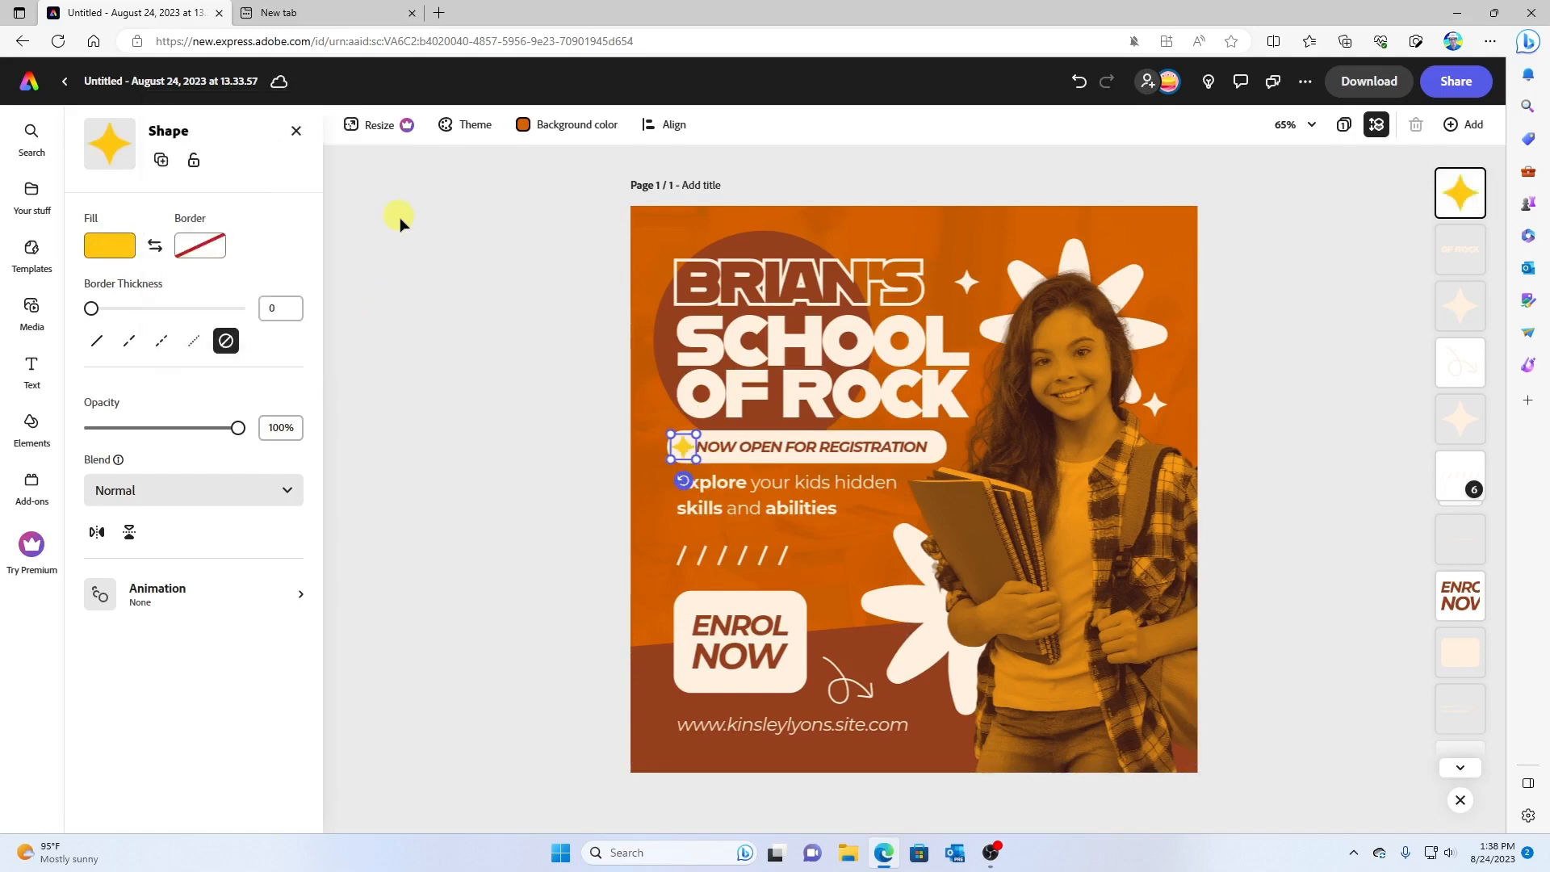
{"action": "left_click", "coordinate": [530, 427]}
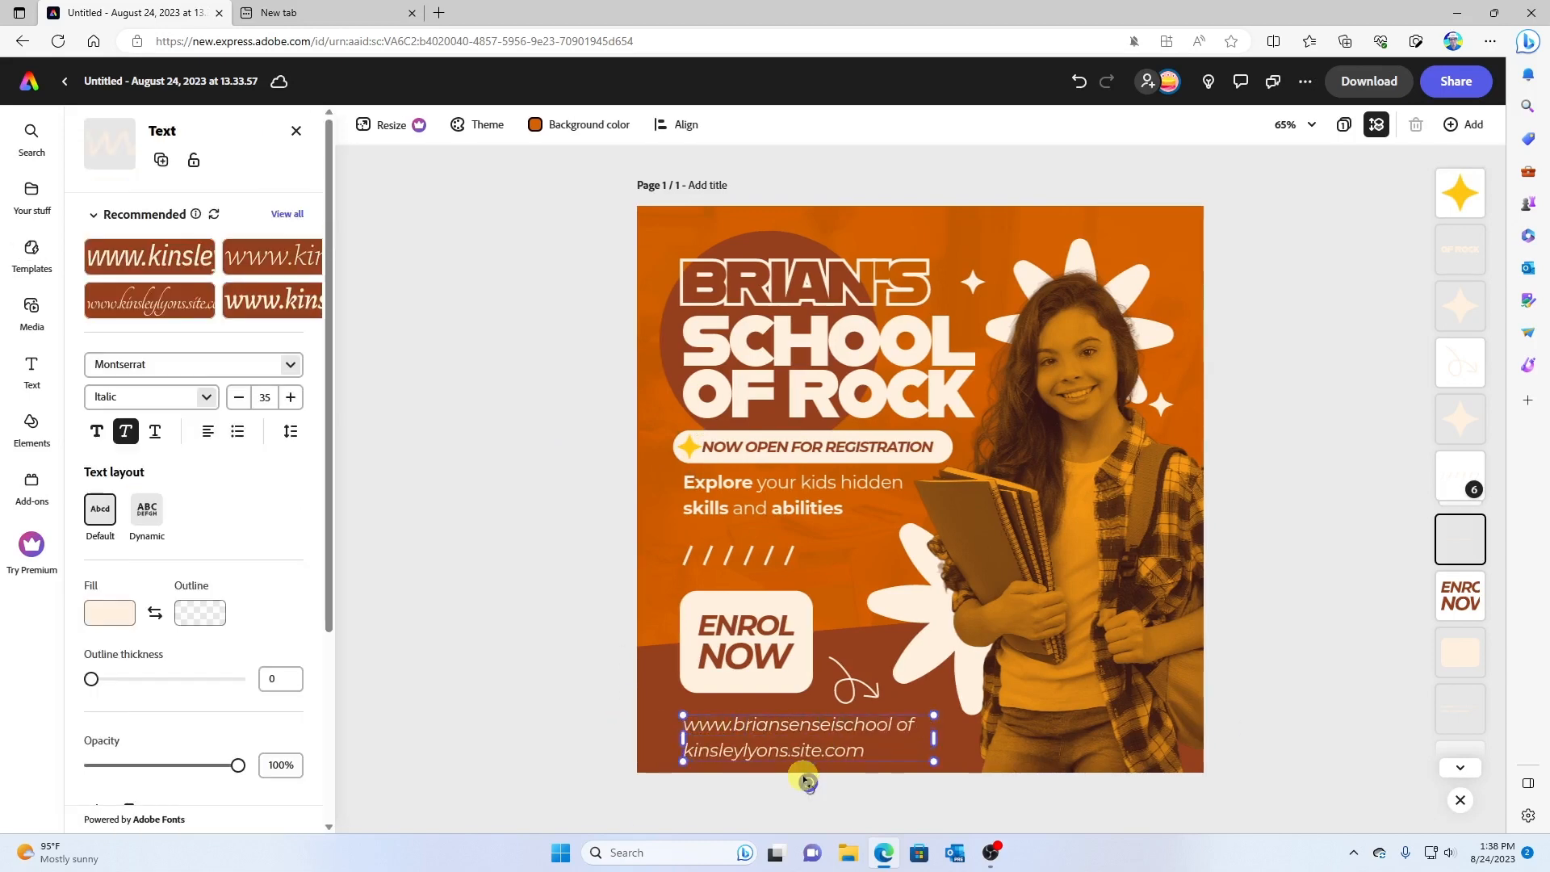
- Change the website line to the school's own address on a single line and shift it slightly down and to the left
{"action": "left_click_drag", "start_coordinate": [928, 737], "coordinate": [1020, 732]}
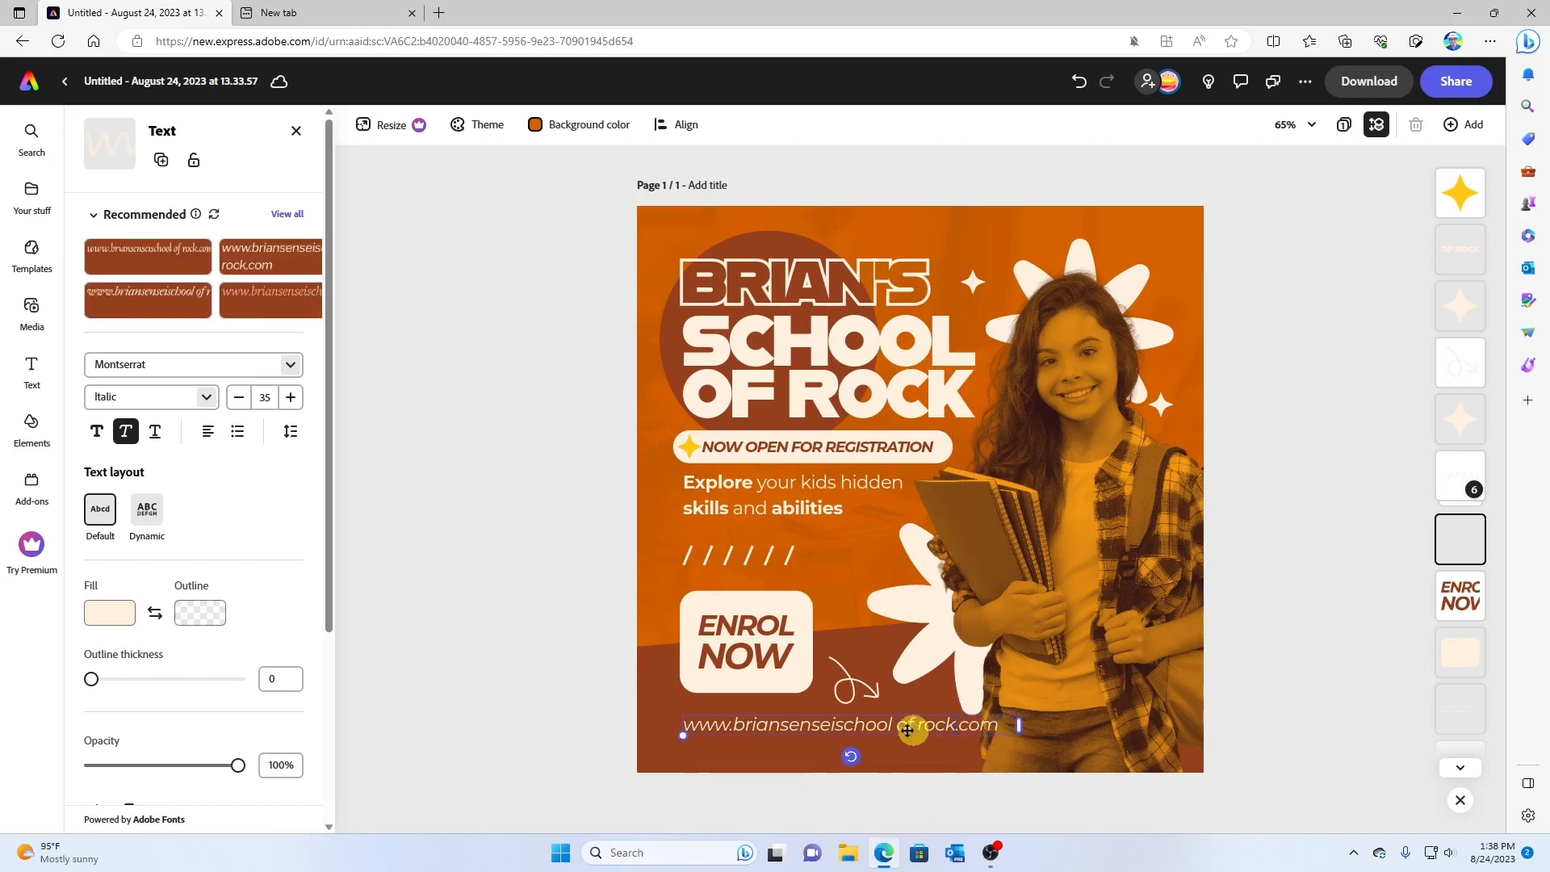
{"action": "left_click", "coordinate": [801, 764]}
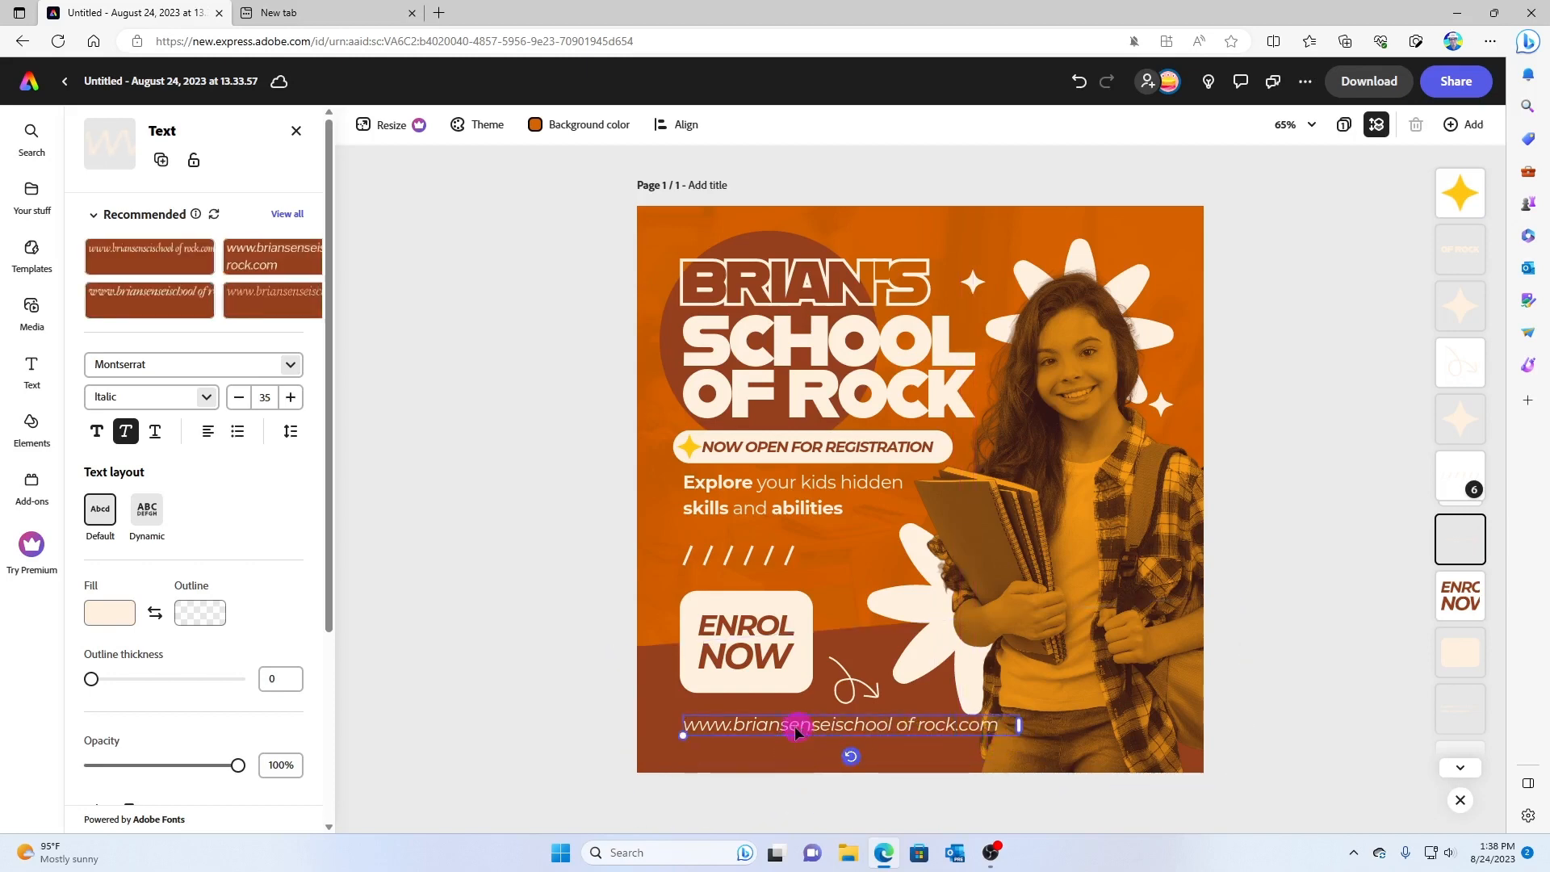
{"action": "left_click_drag", "start_coordinate": [796, 727], "coordinate": [775, 736]}
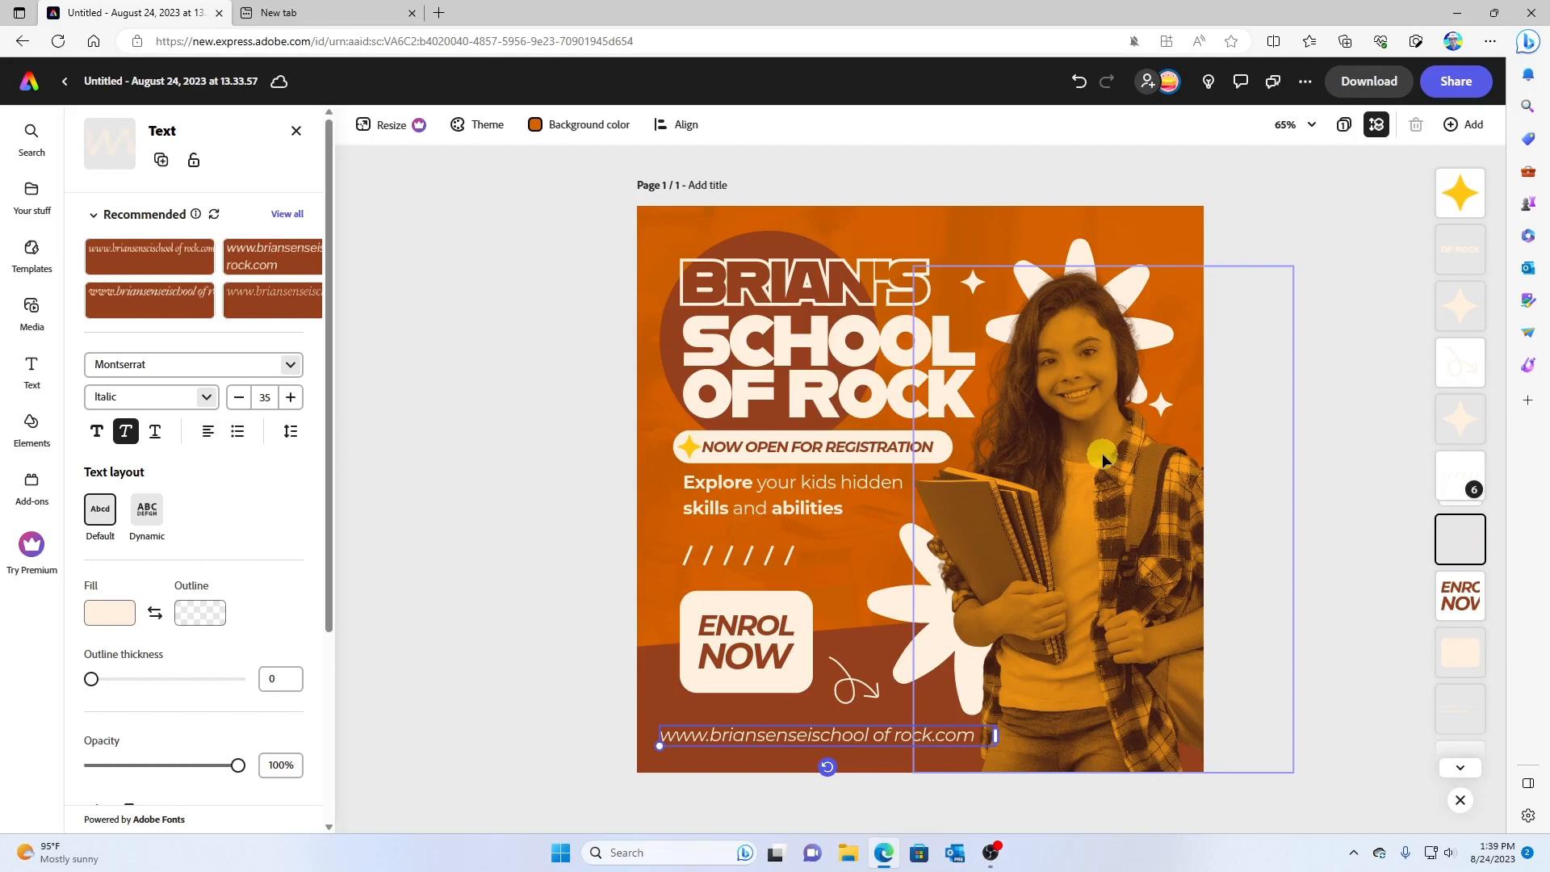
- Delete the photo of the girl holding books from the design
{"action": "left_click", "coordinate": [1086, 404]}
{"action": "key", "text": "Delete"}
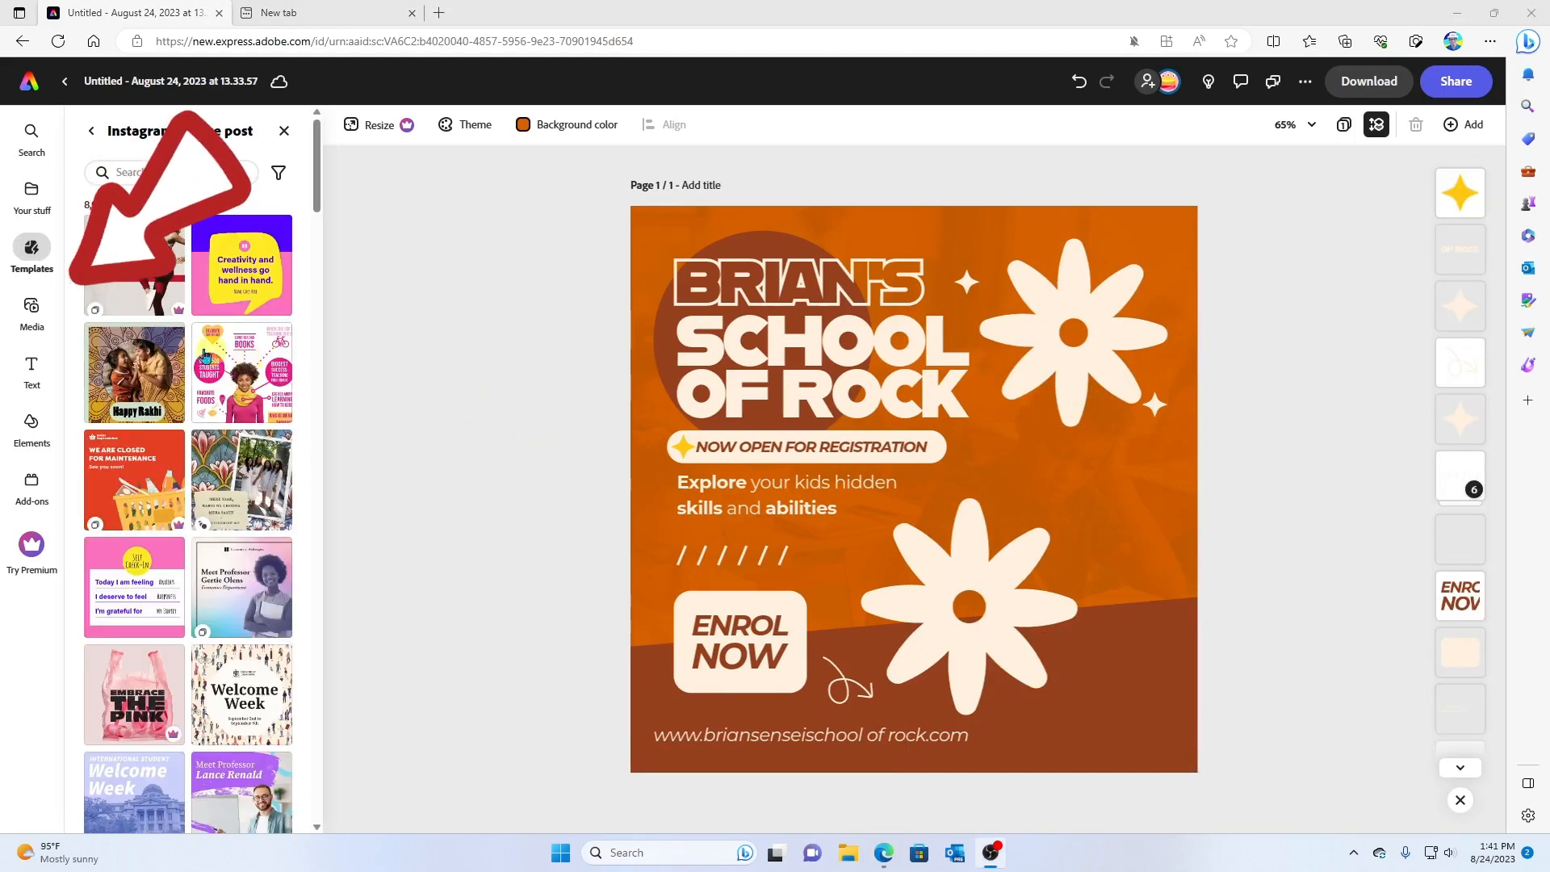
- Generate a portrait (3:4) AI image from the prompt "a picture of a student holding an electric guitar"
{"action": "left_click", "coordinate": [41, 317]}
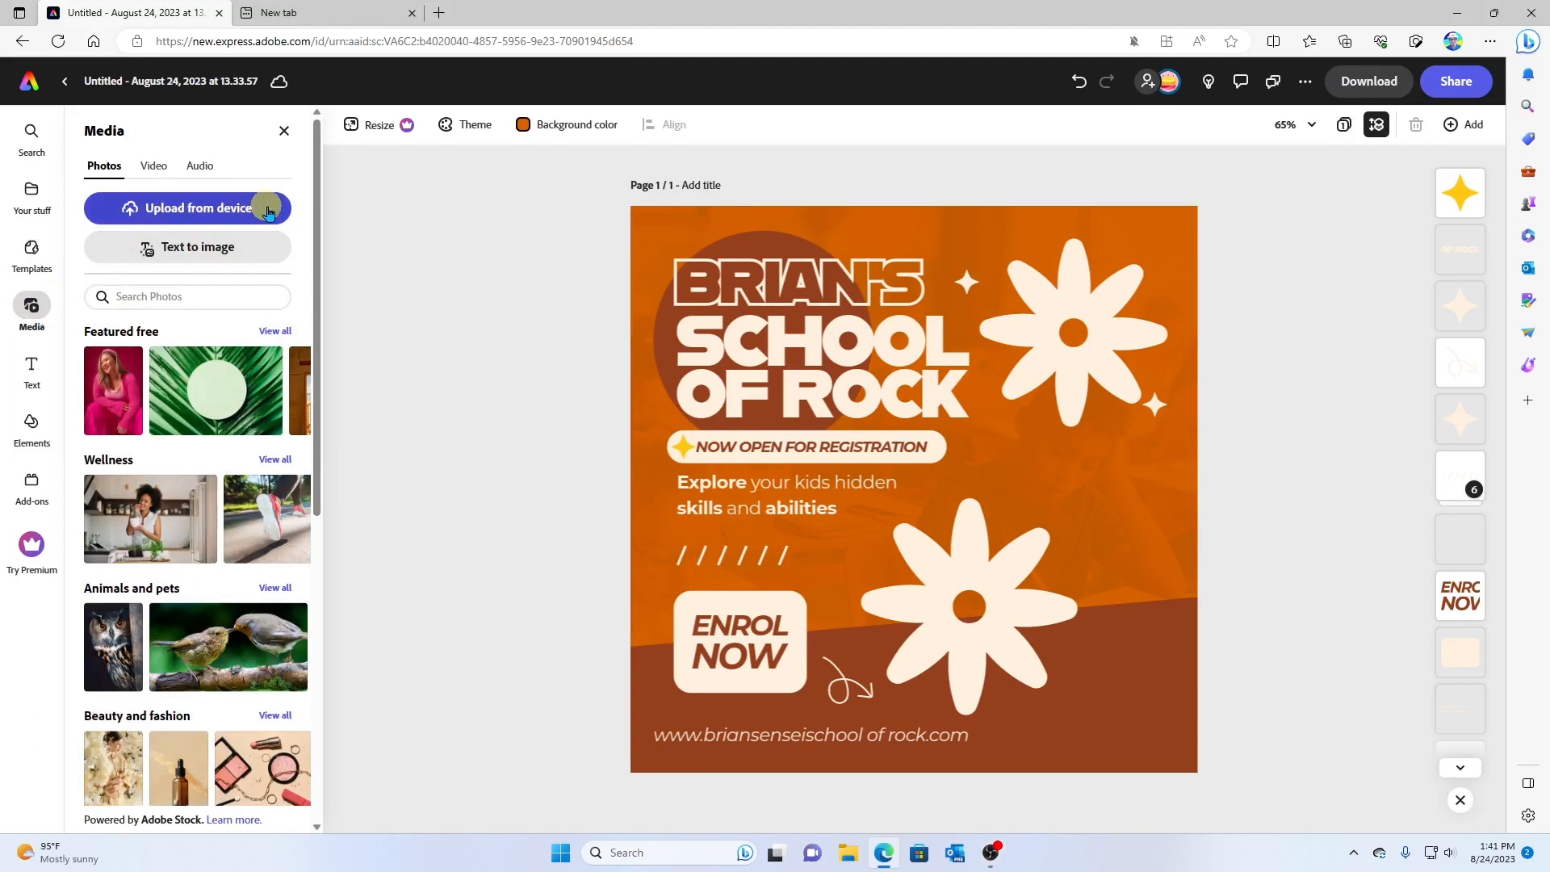
{"action": "left_click", "coordinate": [256, 248]}
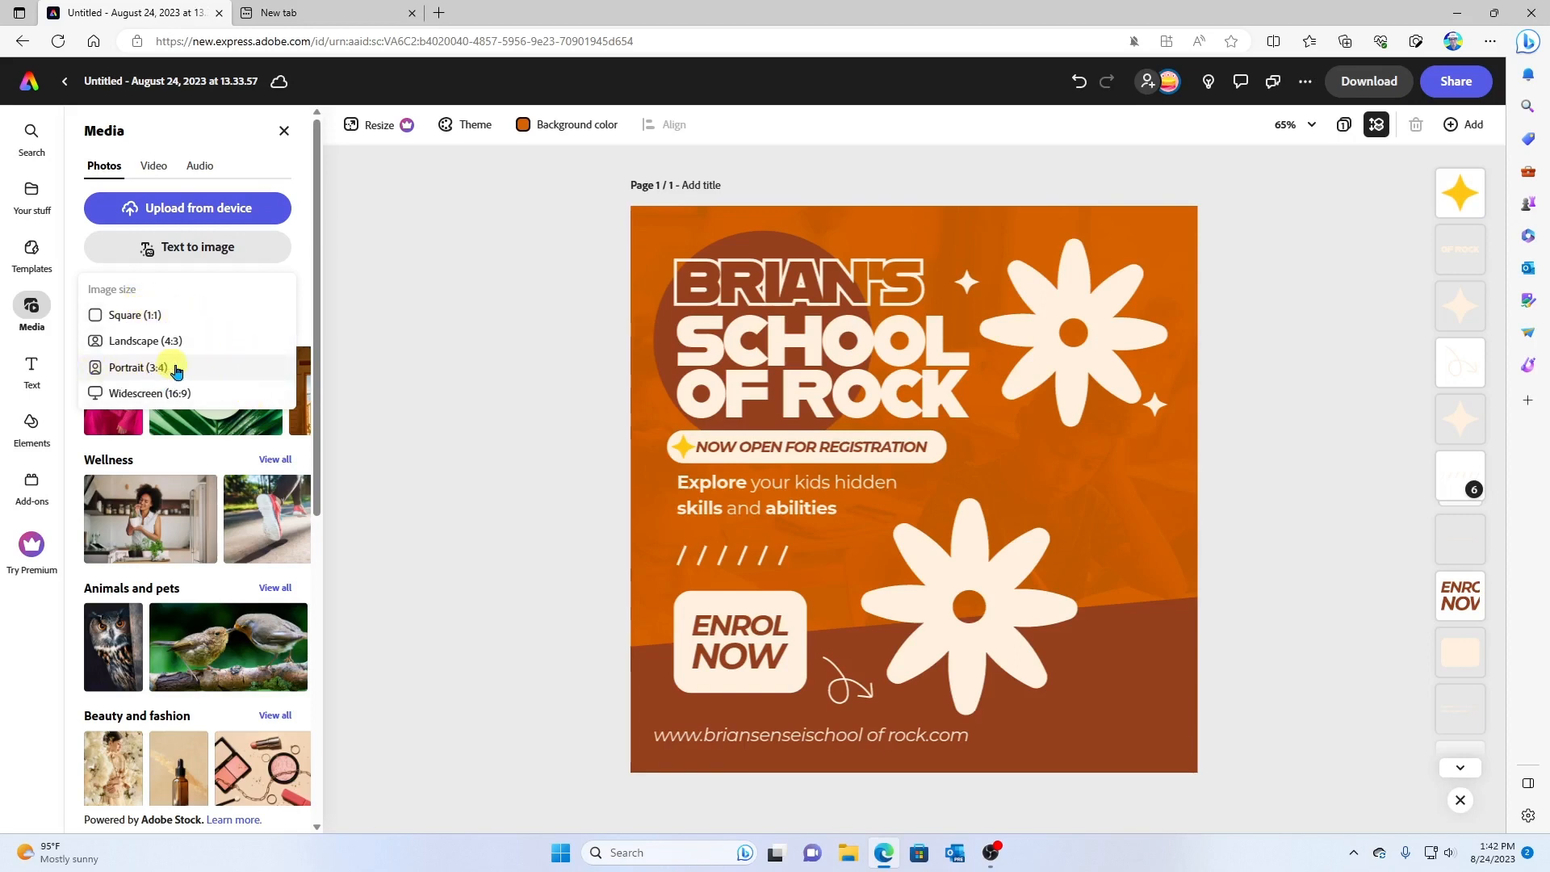
{"action": "left_click", "coordinate": [134, 369]}
{"action": "left_click", "coordinate": [201, 251]}
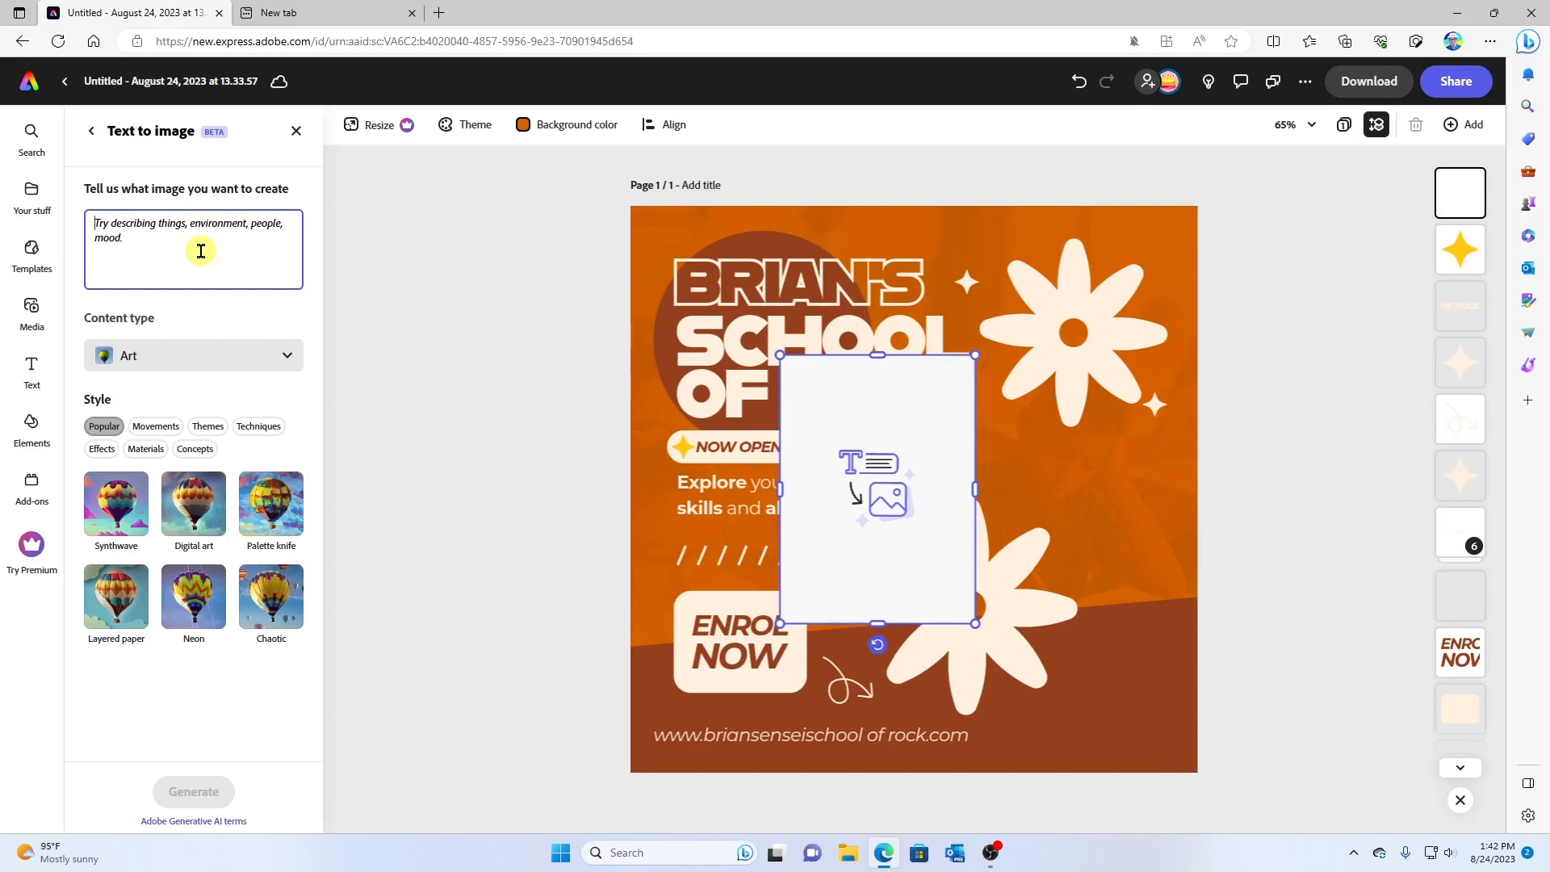
{"action": "type", "text": "a picture of a student holding an electric guitar"}
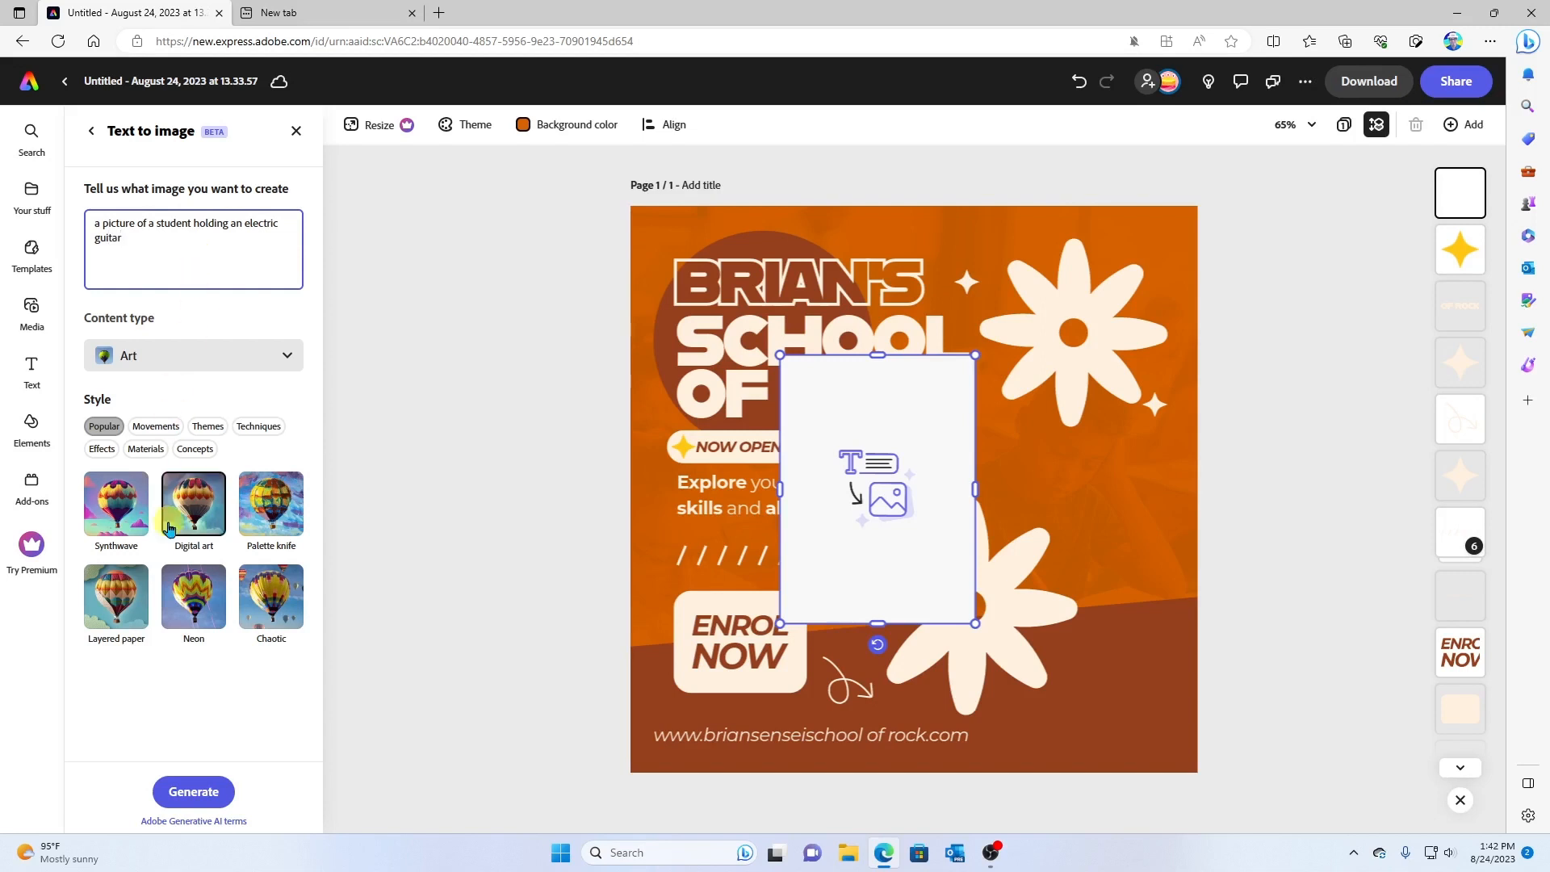
{"action": "left_click", "coordinate": [194, 792]}
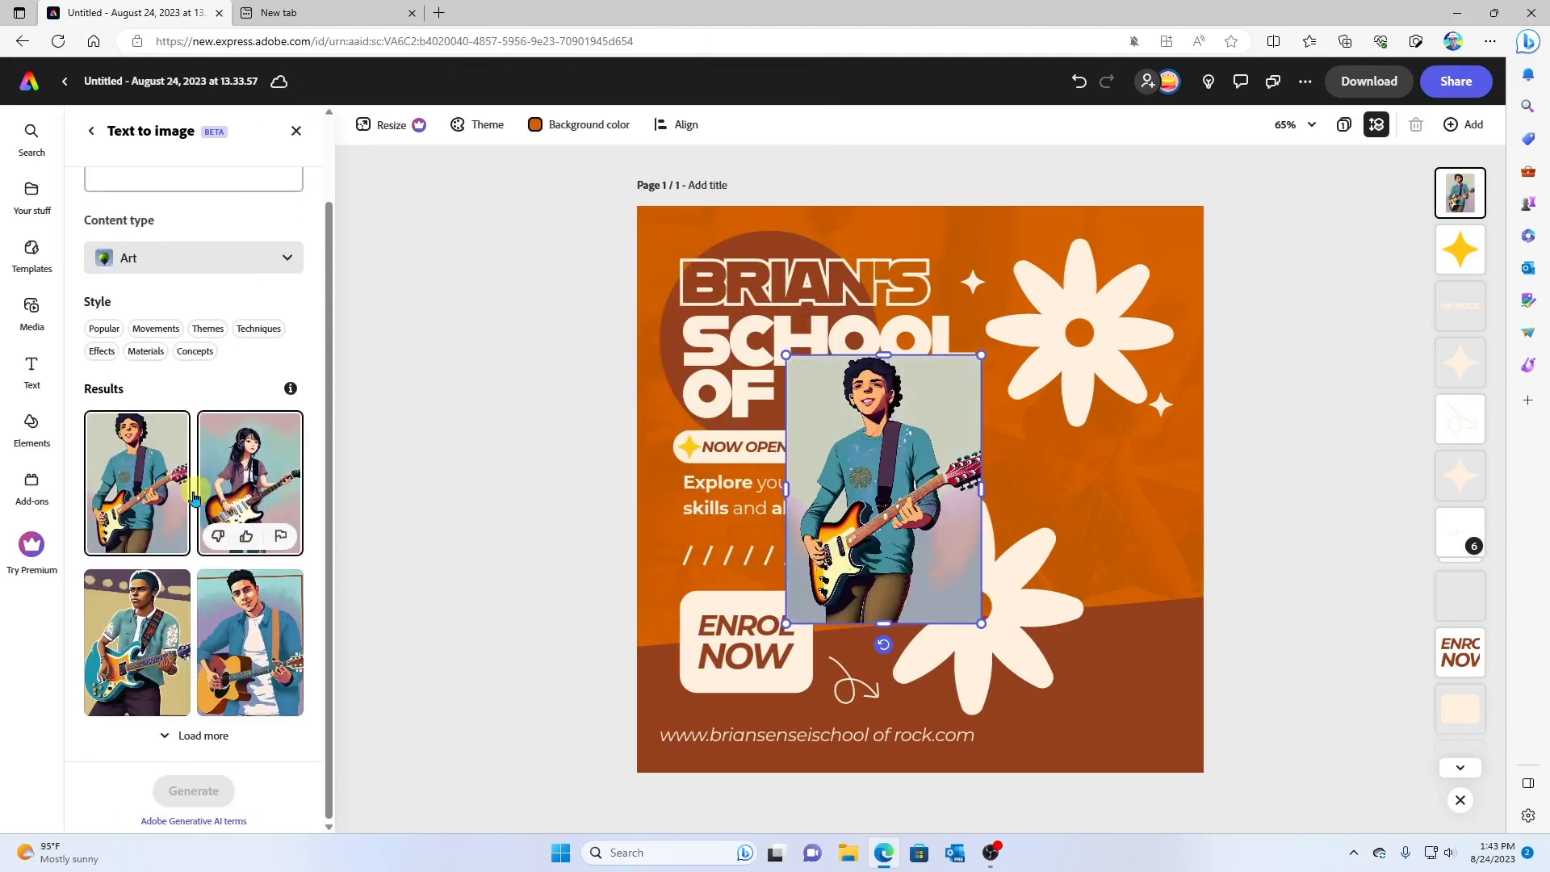
- Compare the generated variations, choose the girl with the guitar, and enlarge the image in the design's lower-right corner
{"action": "mouse_move", "coordinate": [154, 484]}
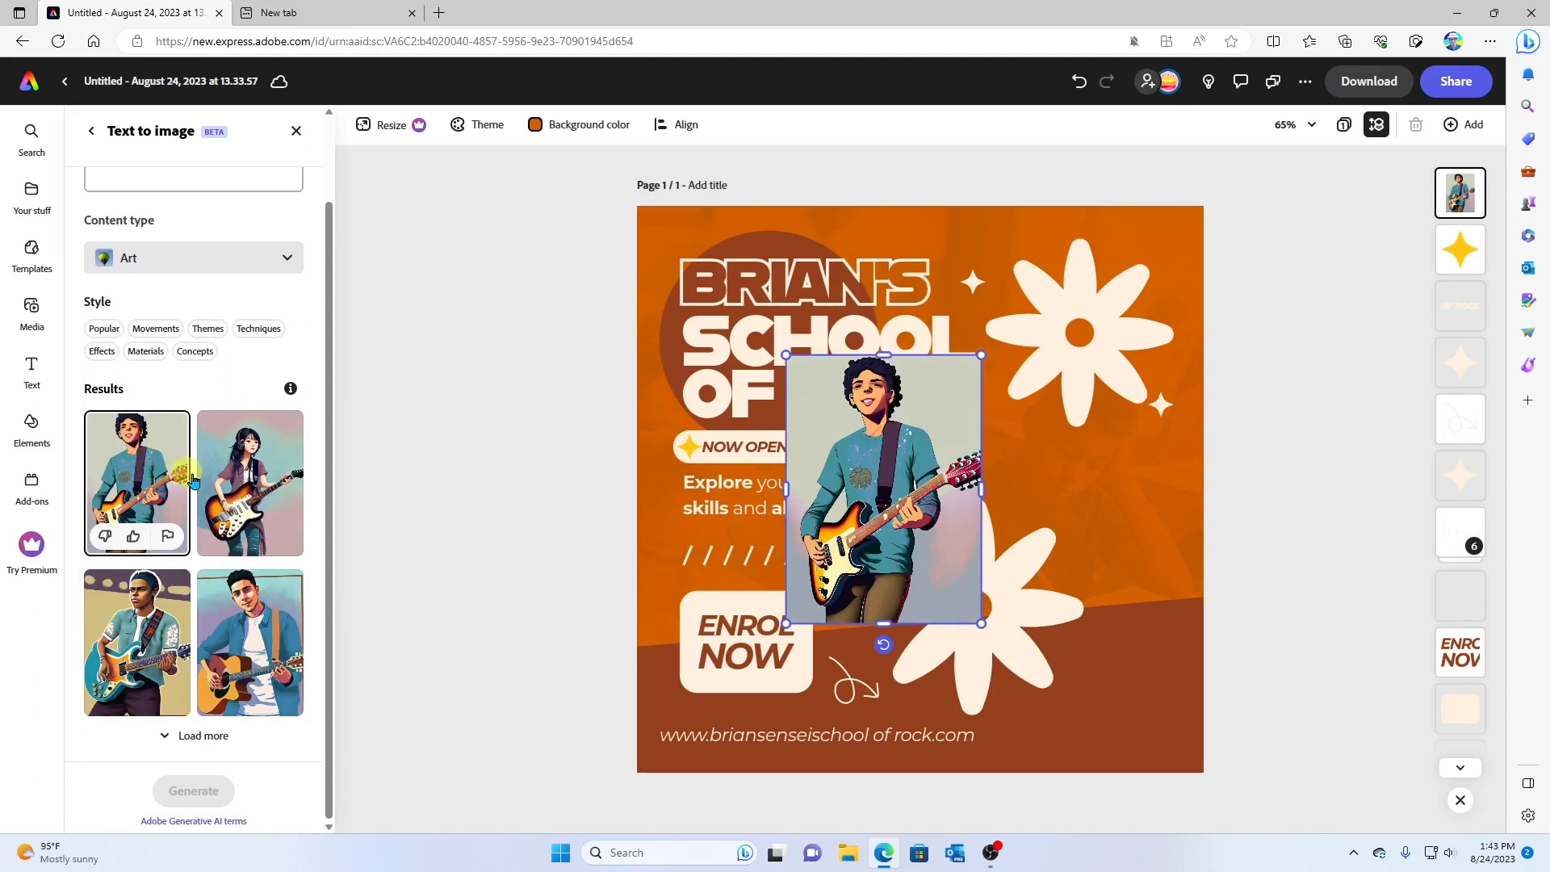
{"action": "left_click", "coordinate": [133, 646]}
{"action": "left_click", "coordinate": [234, 631]}
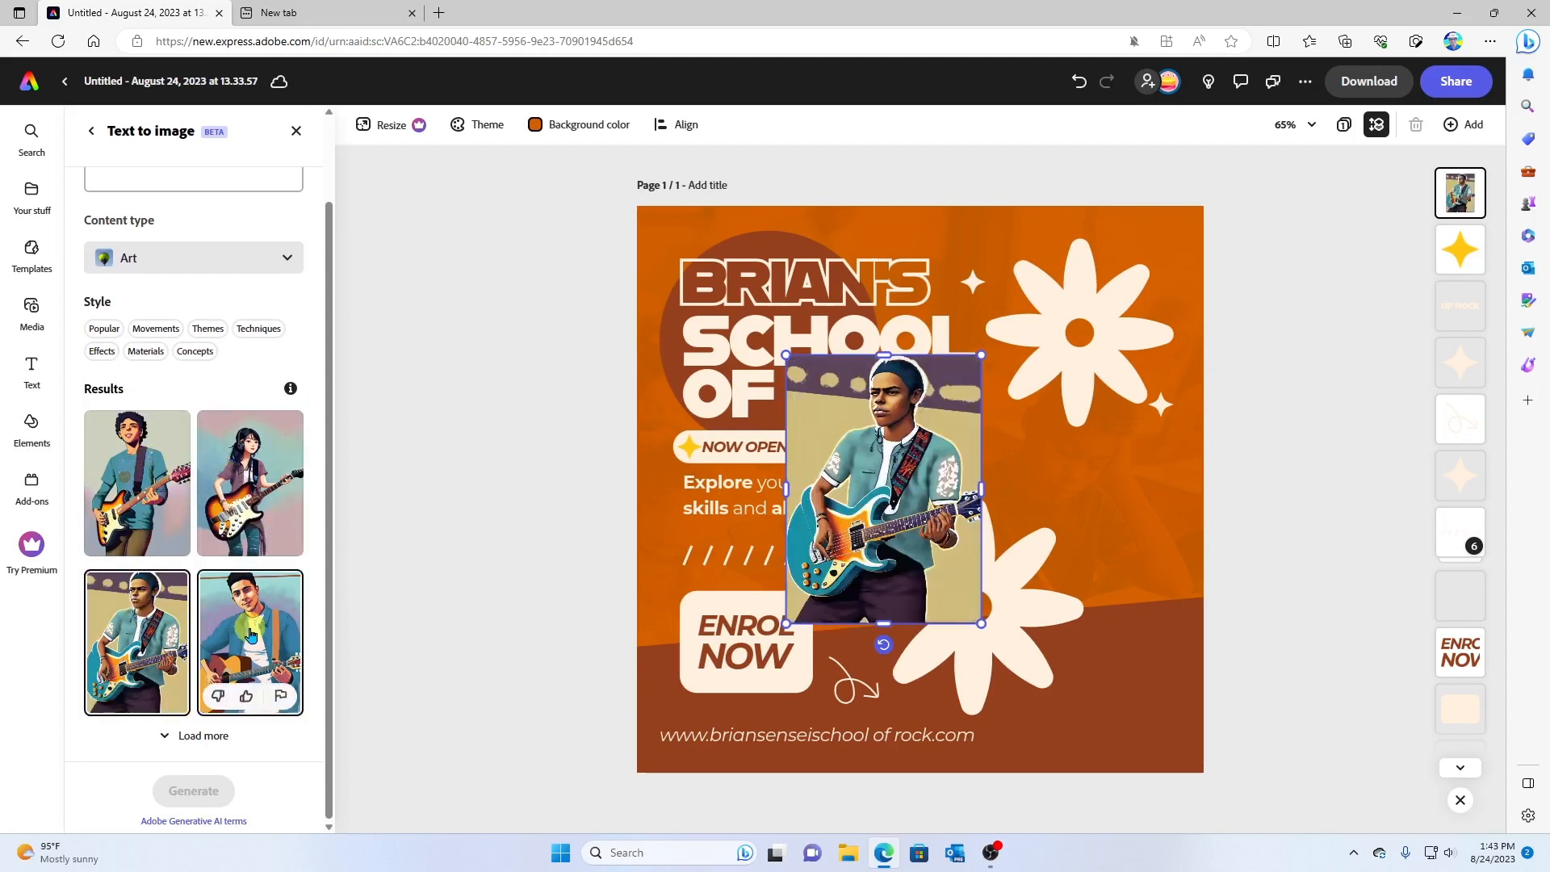
{"action": "left_click", "coordinate": [242, 494]}
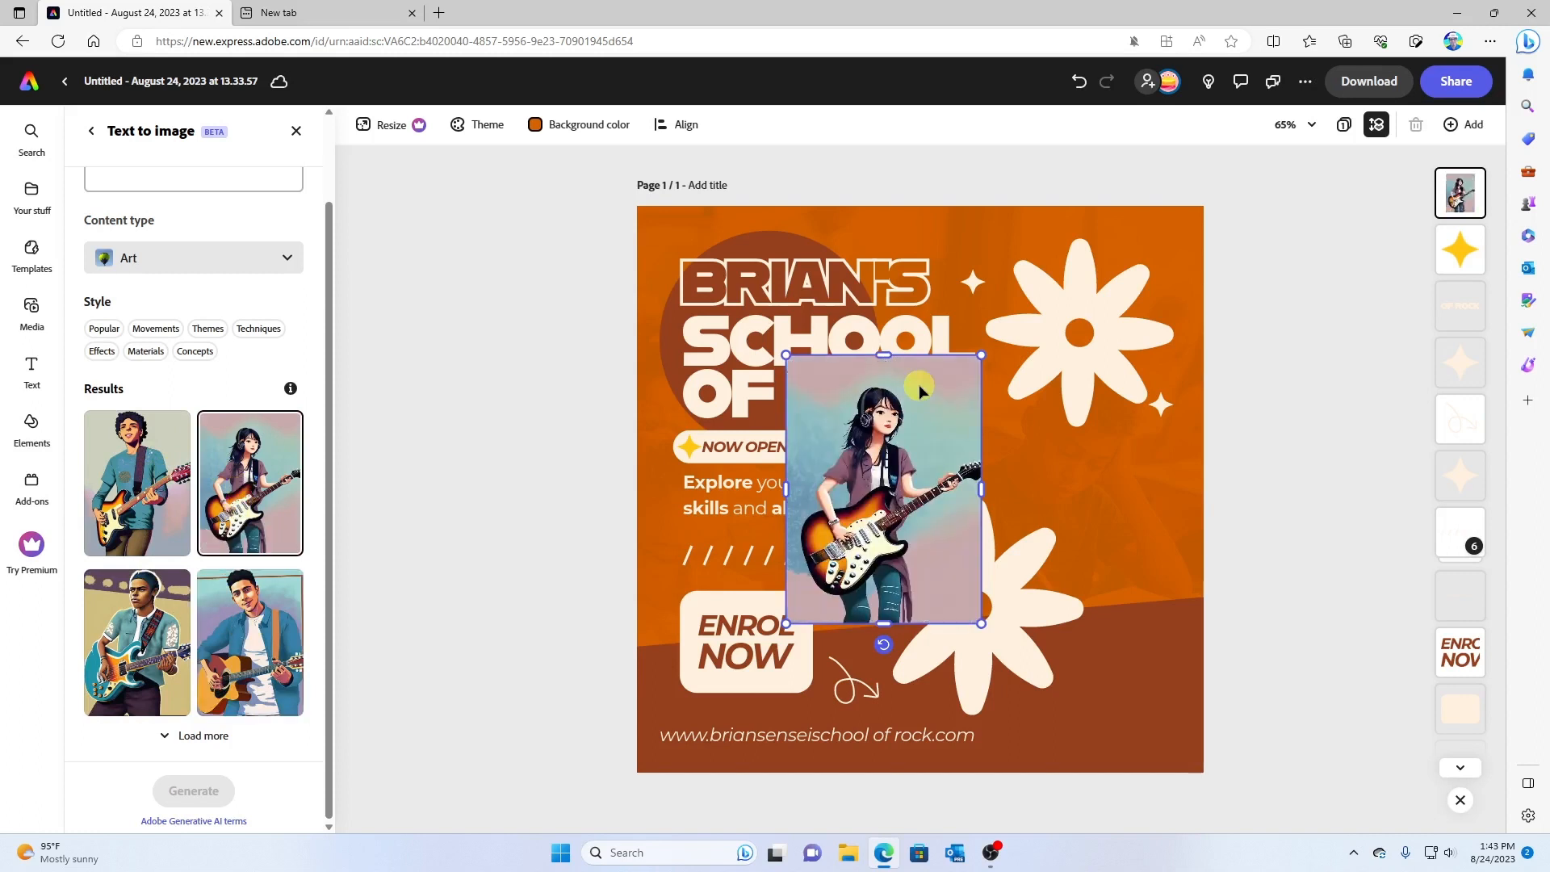
{"action": "left_click_drag", "start_coordinate": [918, 384], "coordinate": [1227, 453]}
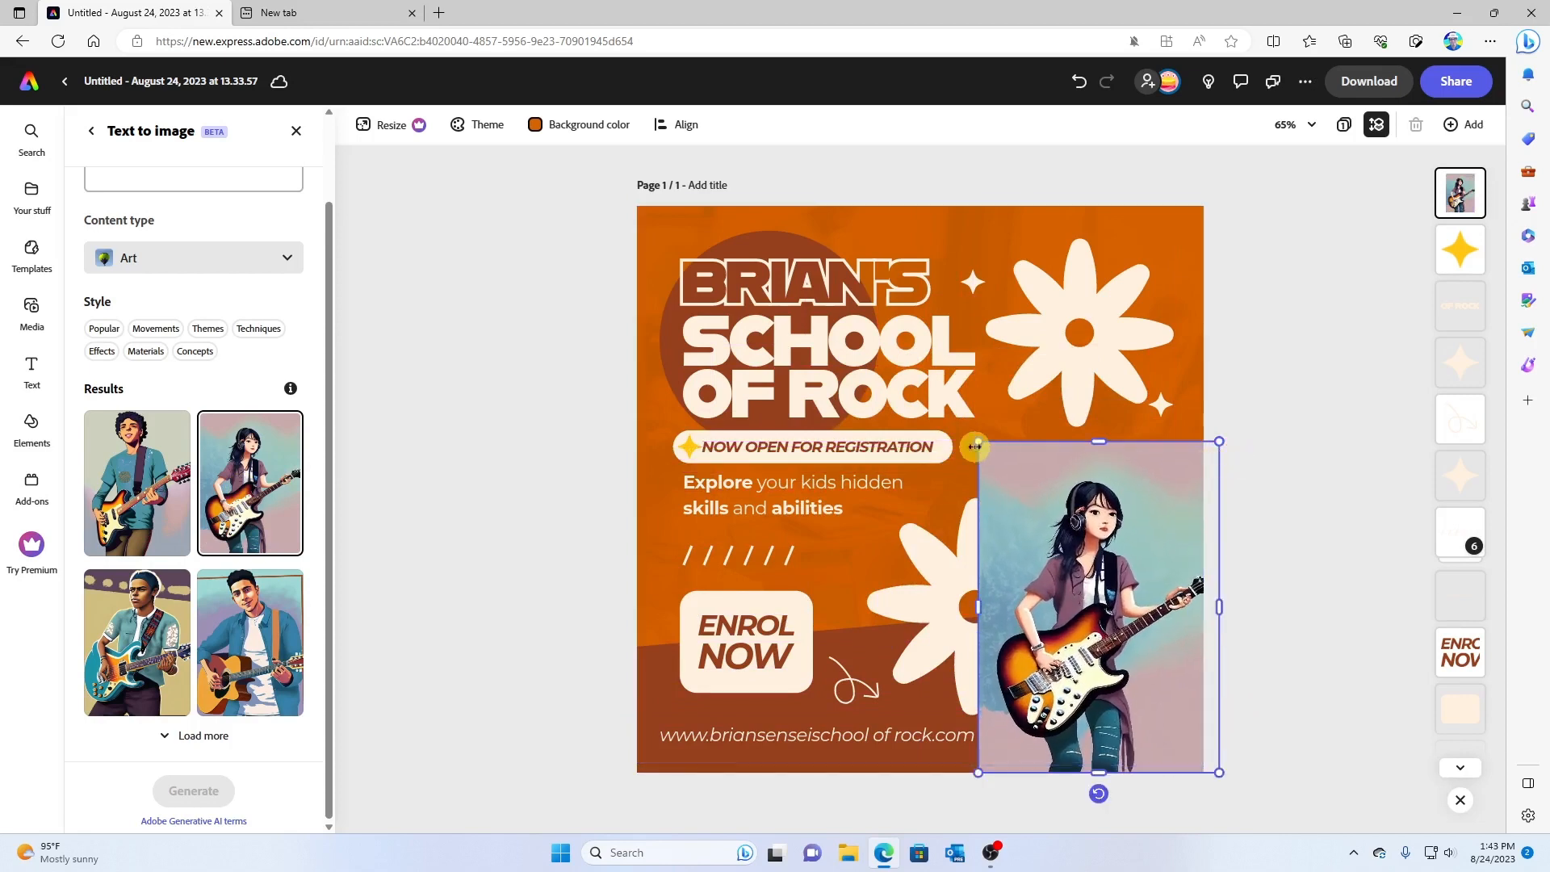
{"action": "left_click_drag", "start_coordinate": [973, 442], "coordinate": [904, 408]}
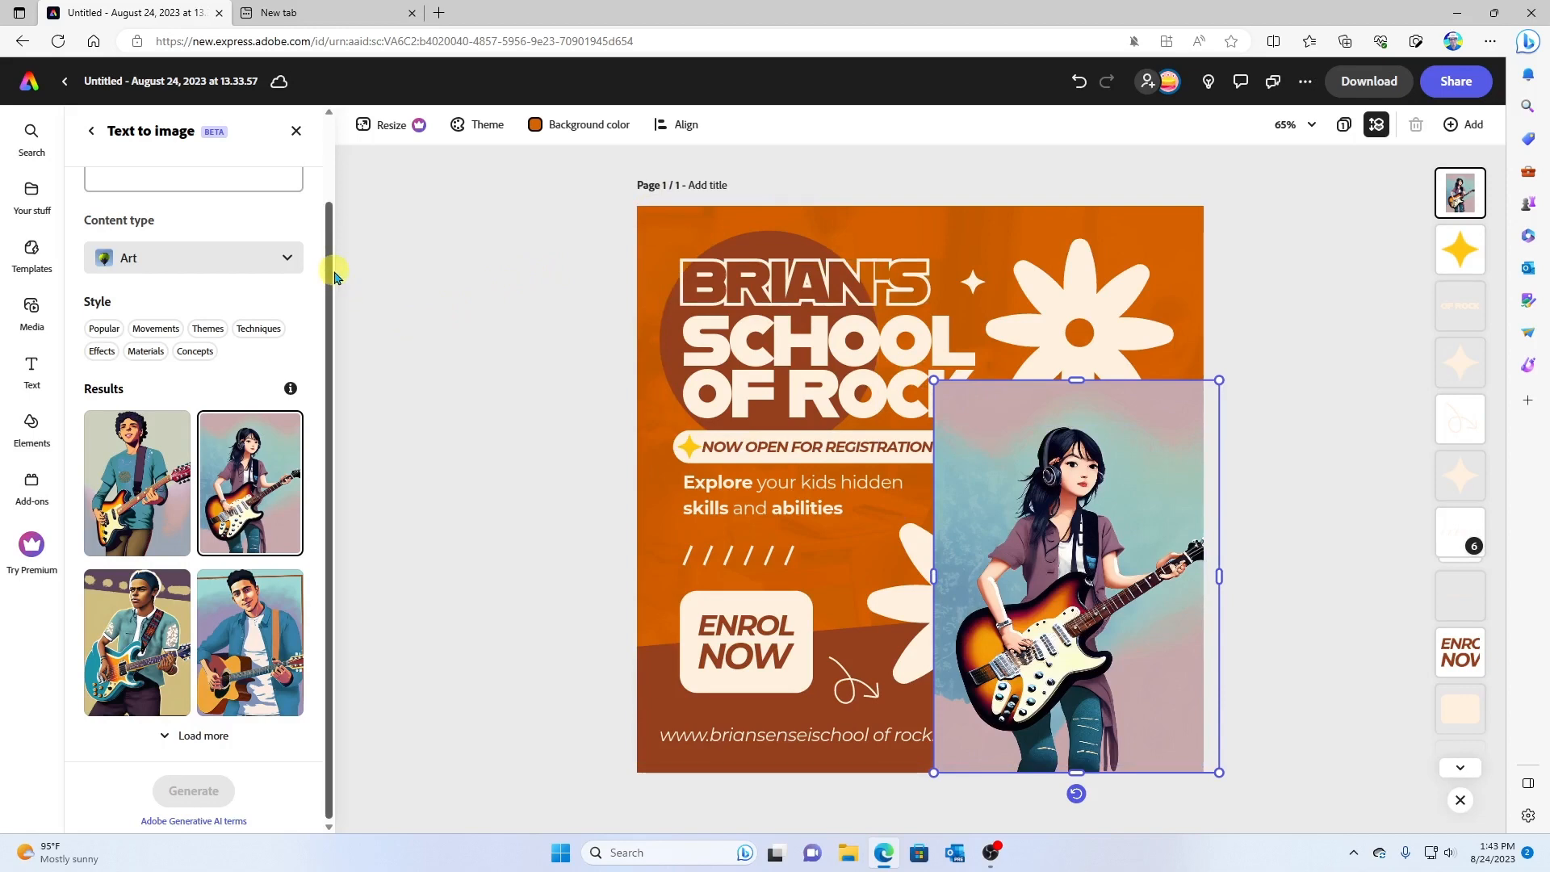
- Remove the background from the image of the girl with the guitar
{"action": "left_click_drag", "start_coordinate": [332, 277], "coordinate": [109, 129]}
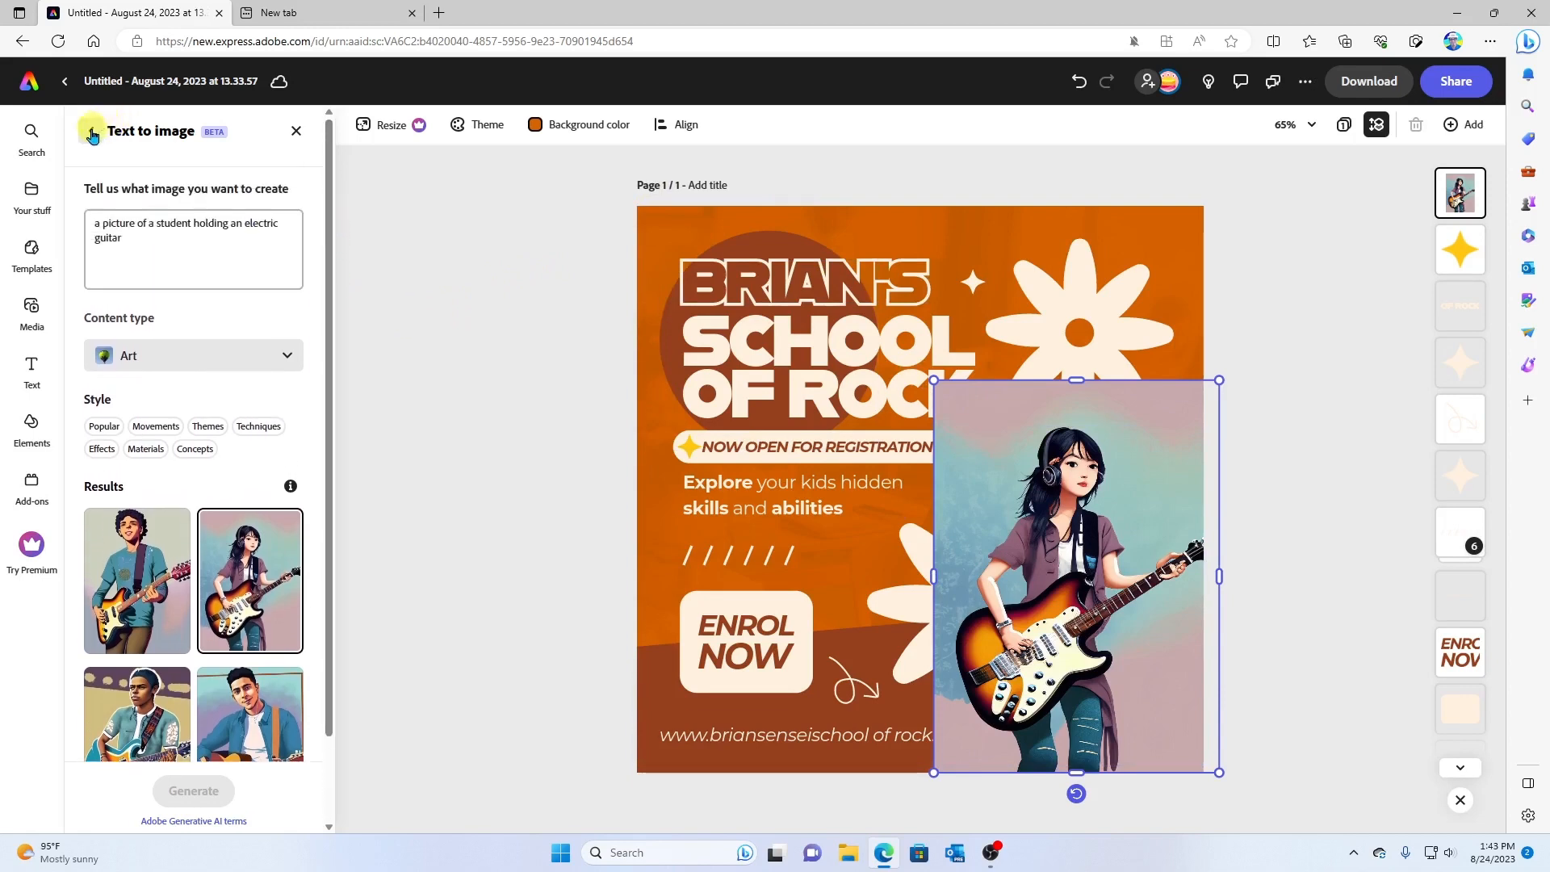
{"action": "left_click", "coordinate": [92, 133]}
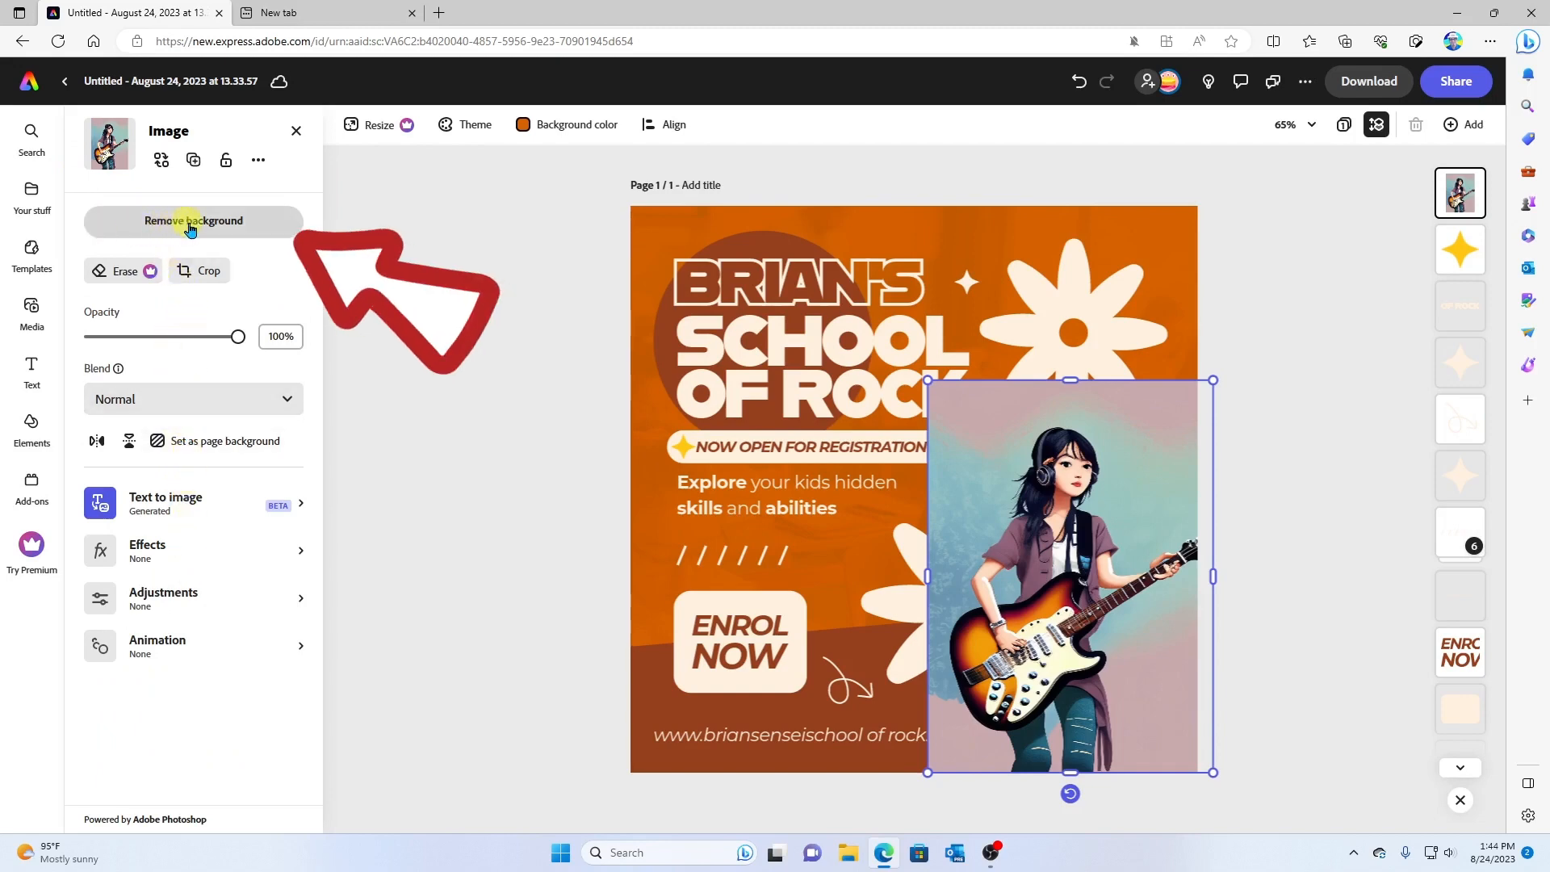
{"action": "left_click", "coordinate": [267, 228]}
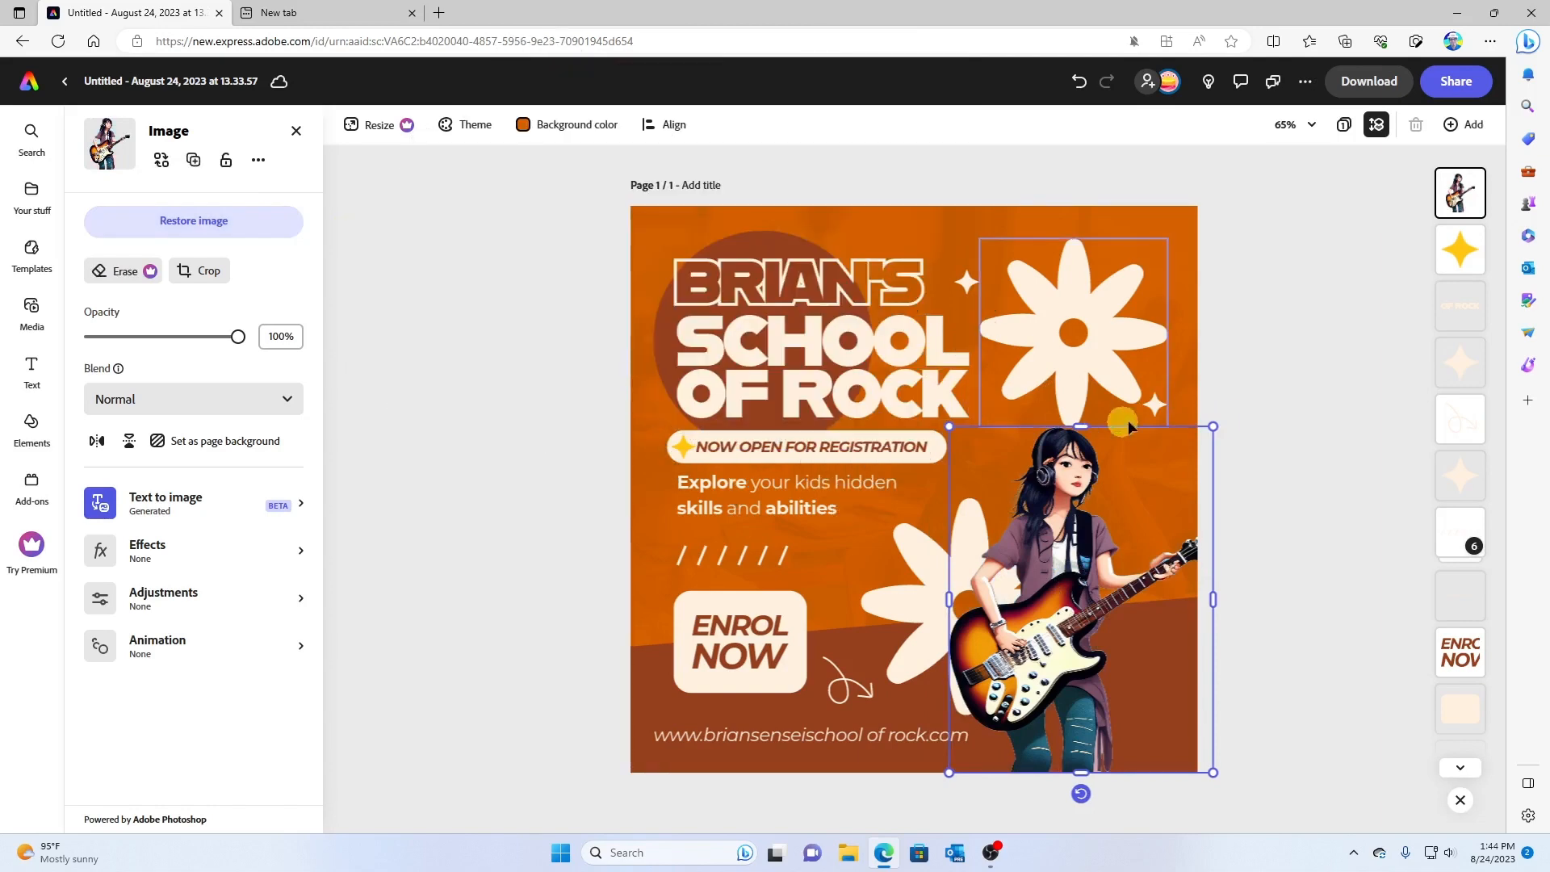
- Enlarge the girl cutout and position it in the design's lower-right corner so that it overlaps both flowers
{"action": "left_click_drag", "start_coordinate": [1212, 426], "coordinate": [1276, 377]}
{"action": "left_click_drag", "start_coordinate": [1158, 413], "coordinate": [1127, 418]}
{"action": "left_click", "coordinate": [1335, 333]}
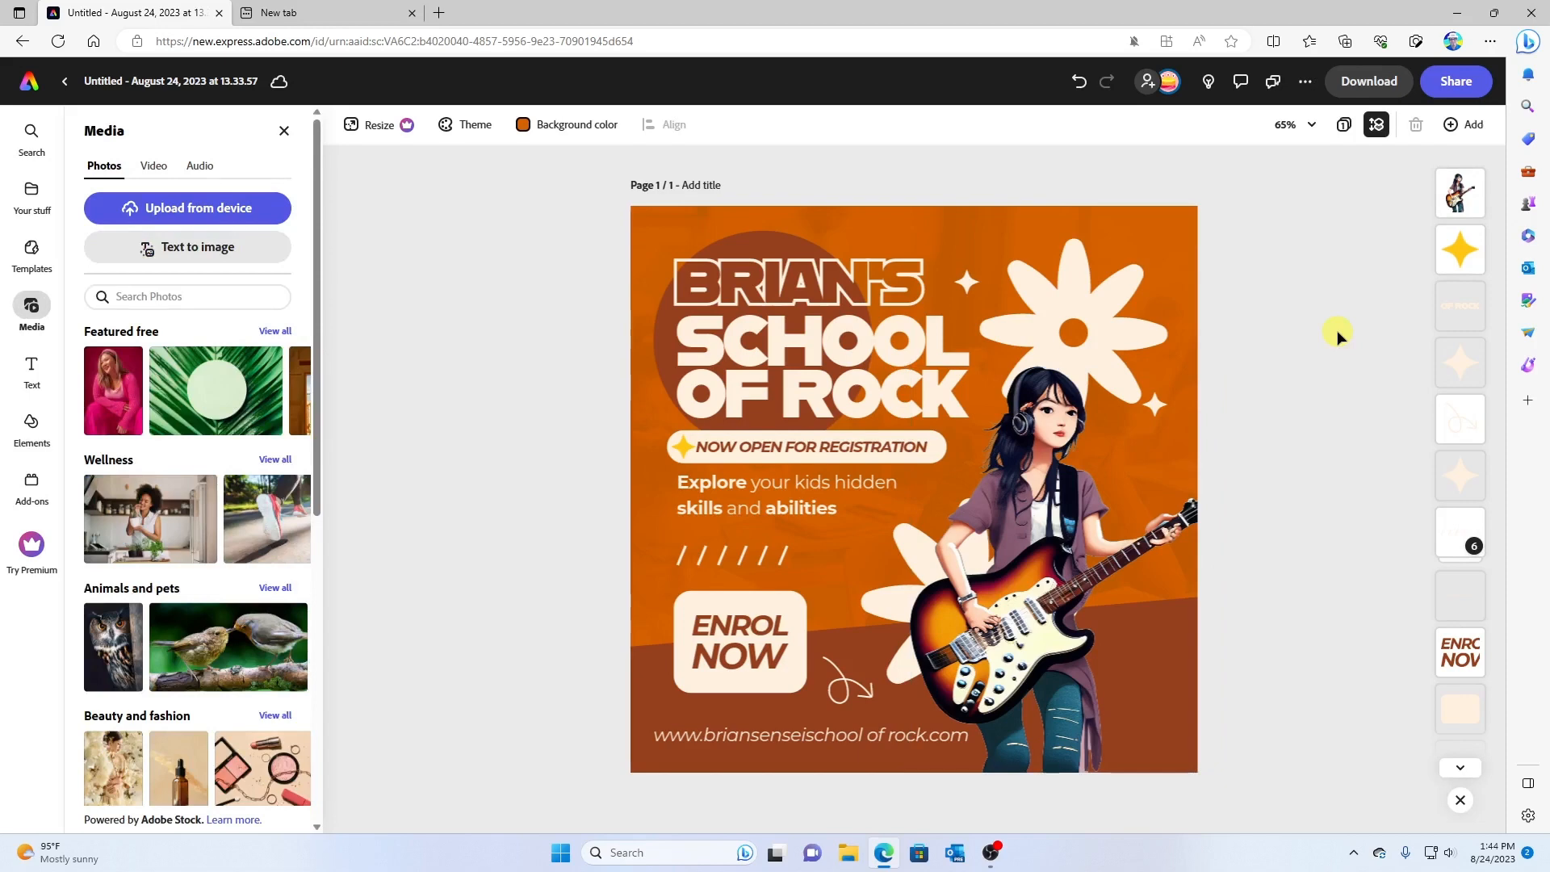
- Download the finished design in PNG format
{"action": "left_click", "coordinate": [1369, 85]}
{"action": "left_click", "coordinate": [1302, 254]}
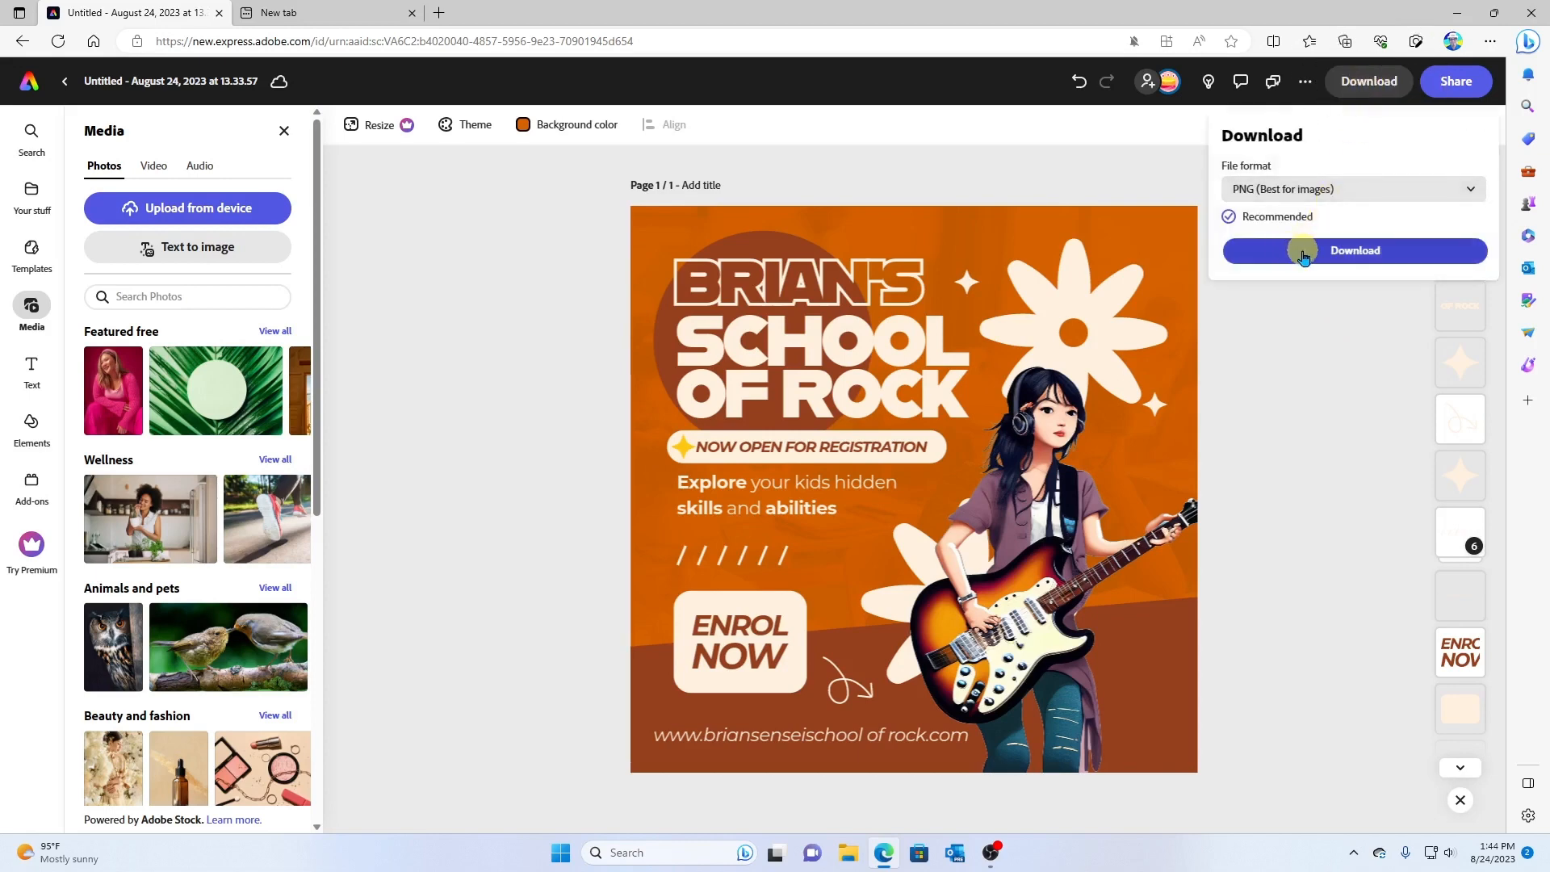